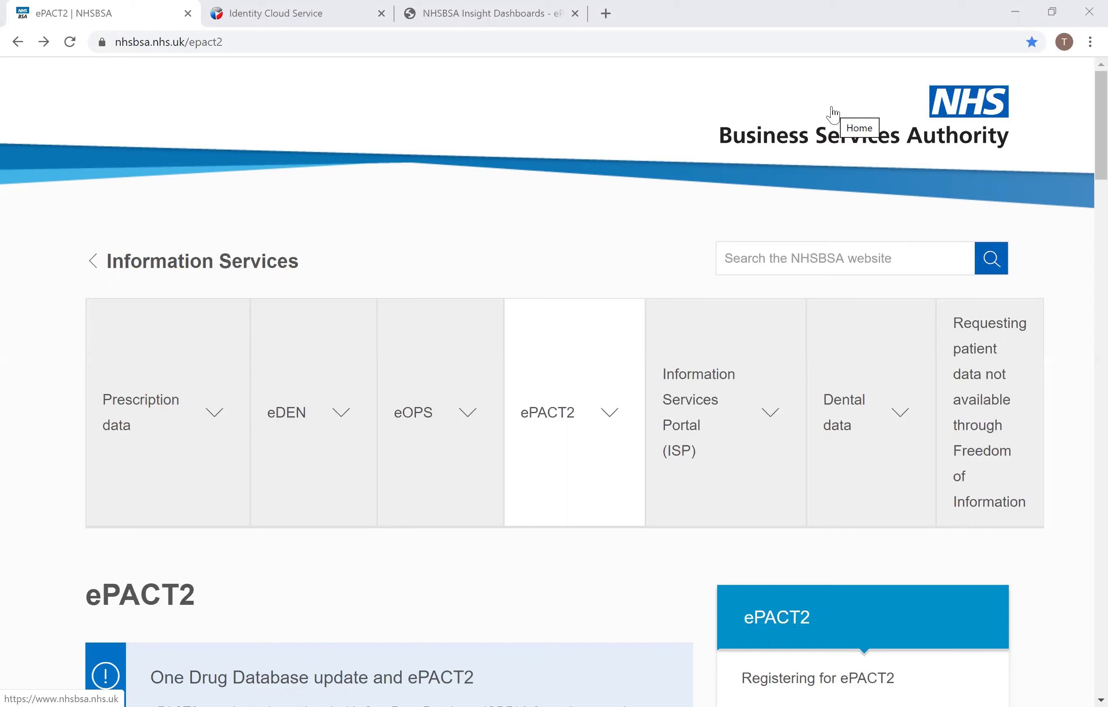
Step: Review the ePACT2 information page, including its update notice, feature list, access link and registration and feedback sections
scroll(834, 114, "down", 8)
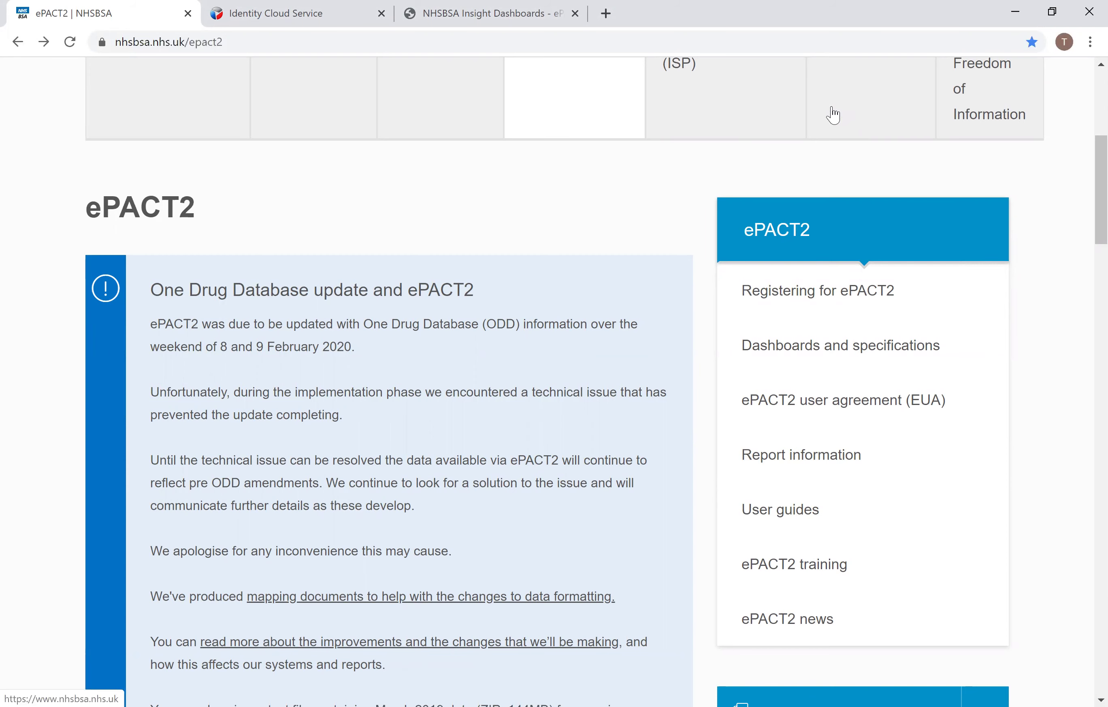
scroll(833, 114, "down", 10)
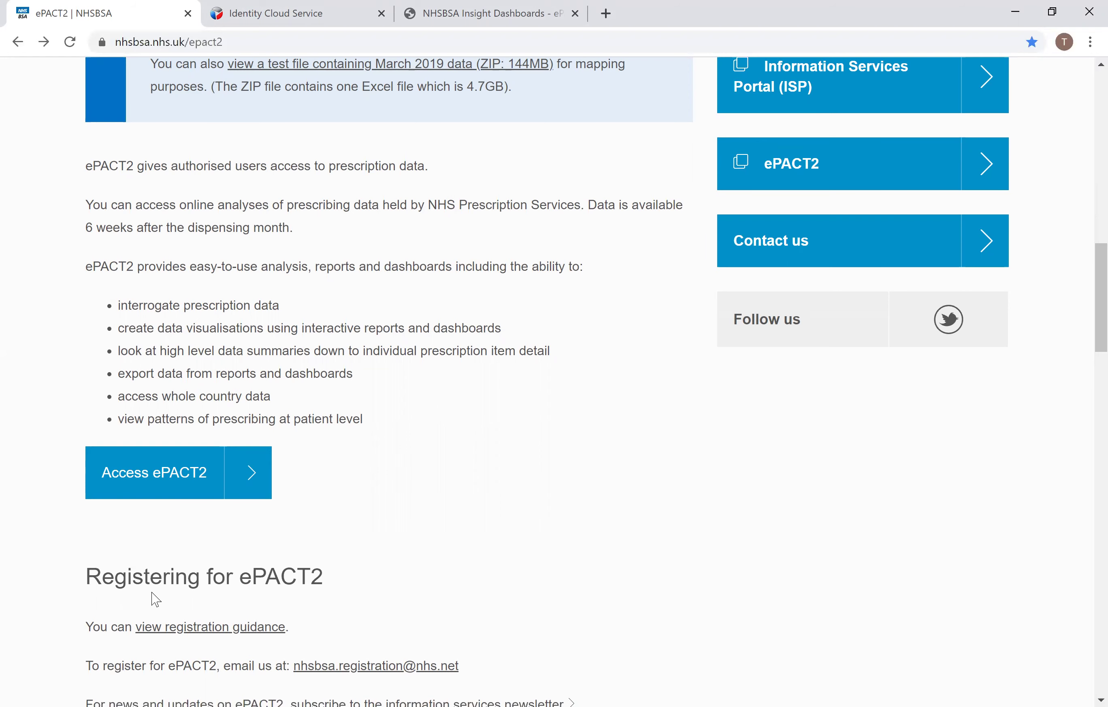
scroll(156, 599, "down", 5)
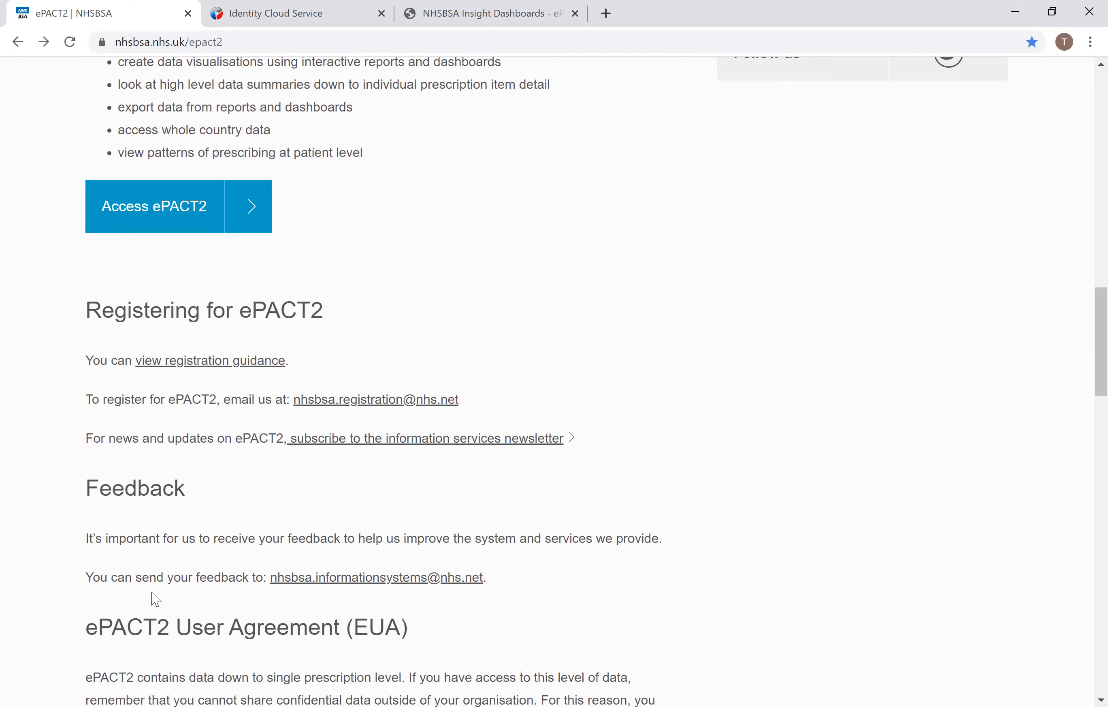
scroll(156, 599, "up", 15)
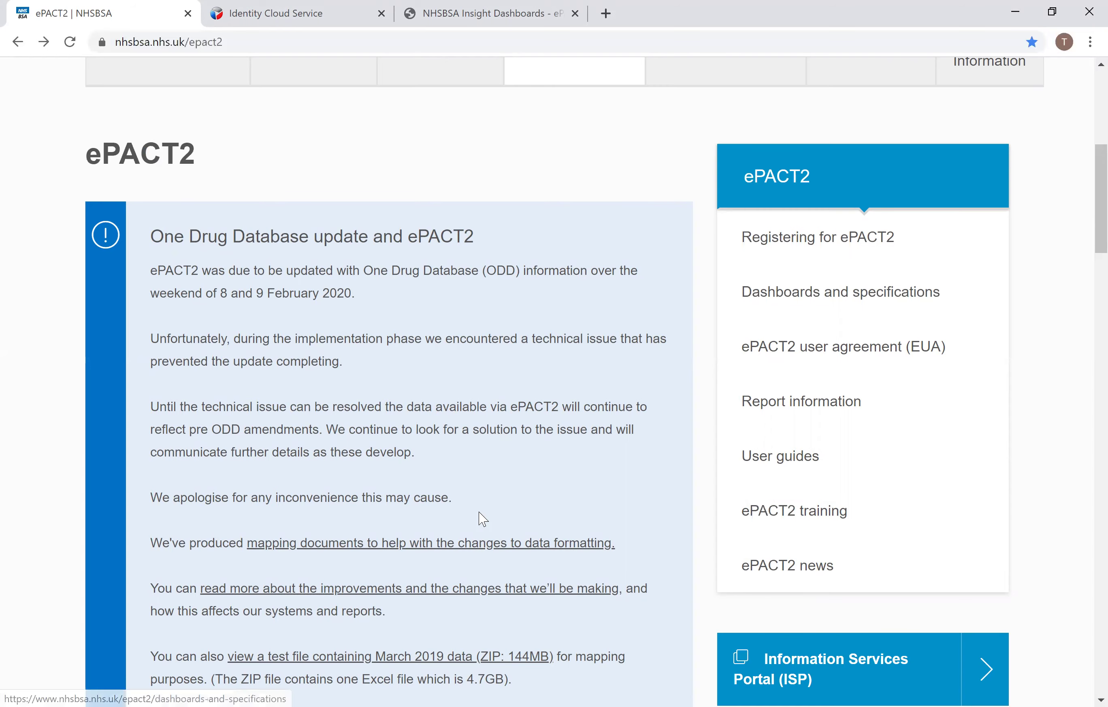
scroll(483, 518, "down", 5)
scroll(483, 517, "down", 5)
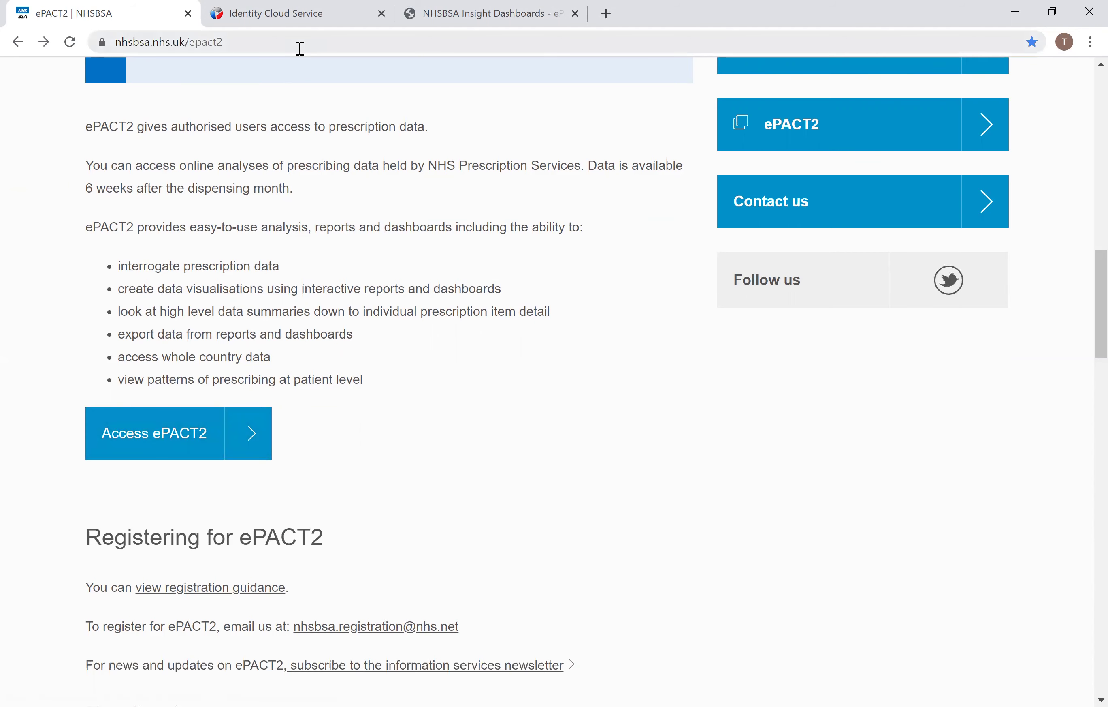
Step: Switch to the signed-in ePACT2 Insight site and open the Polypharmacy Prescribing Comparators dashboard
key("ctrl+Tab")
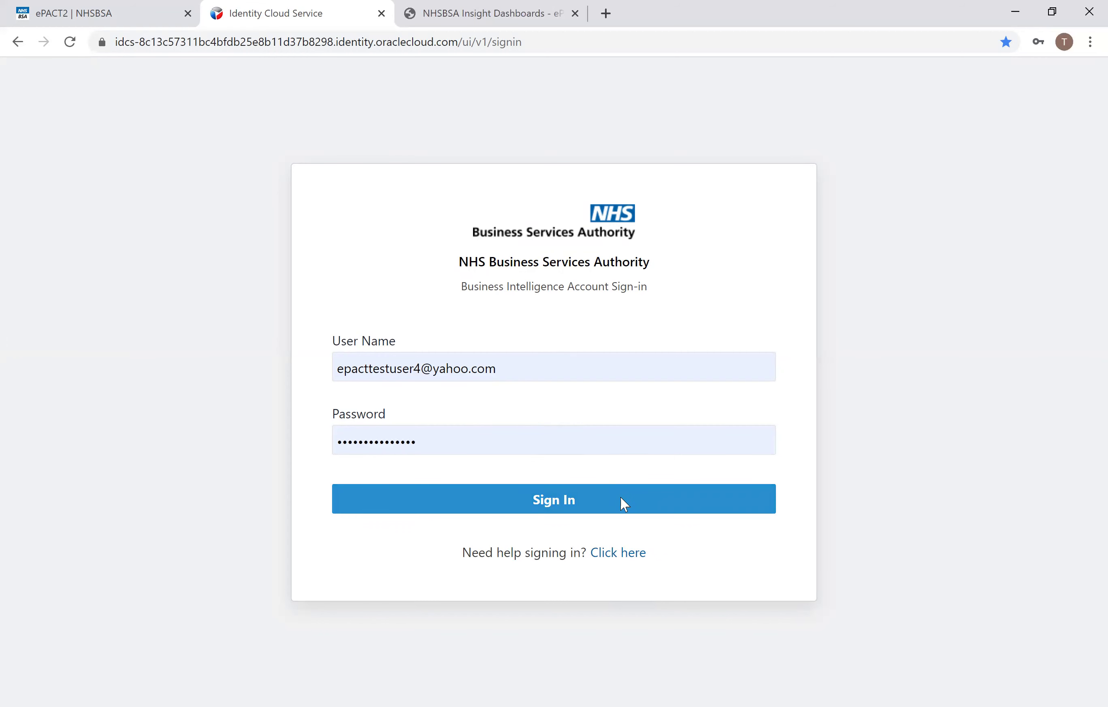
key("ctrl+Tab")
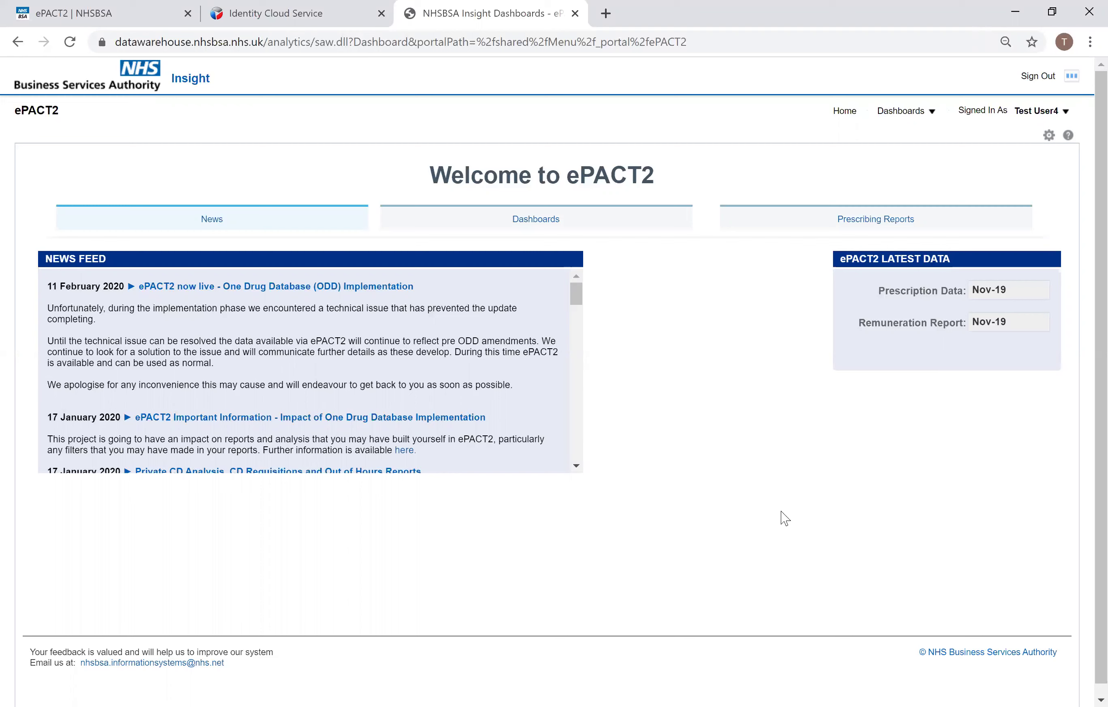
left_click(536, 218)
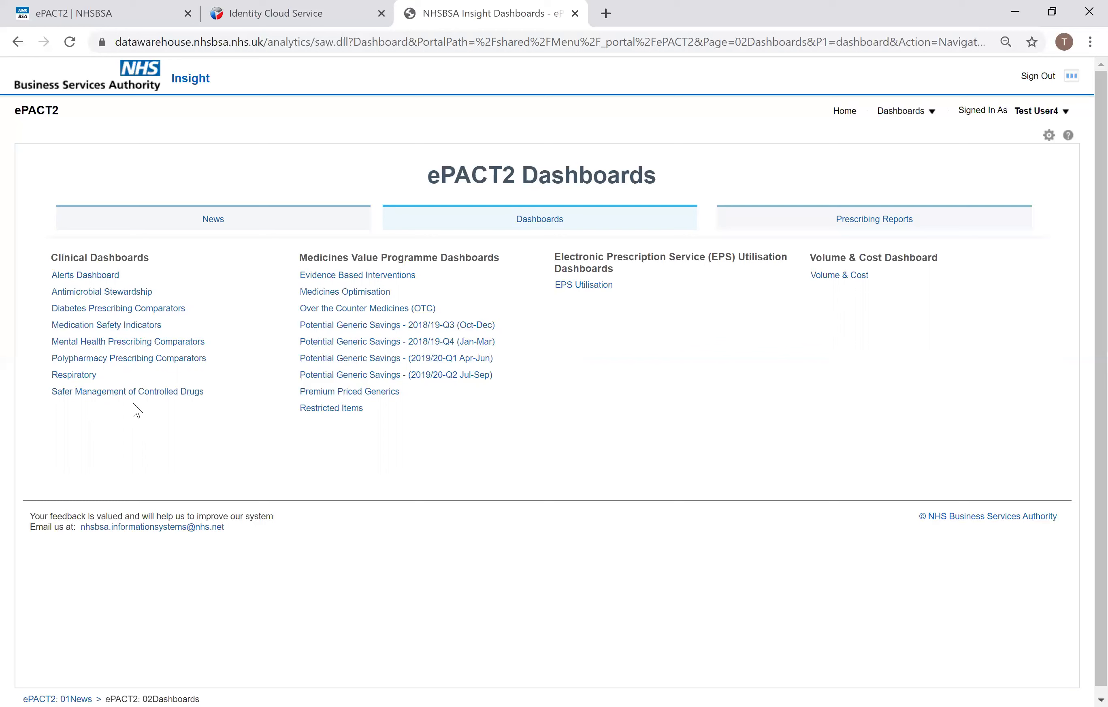
left_click(137, 370)
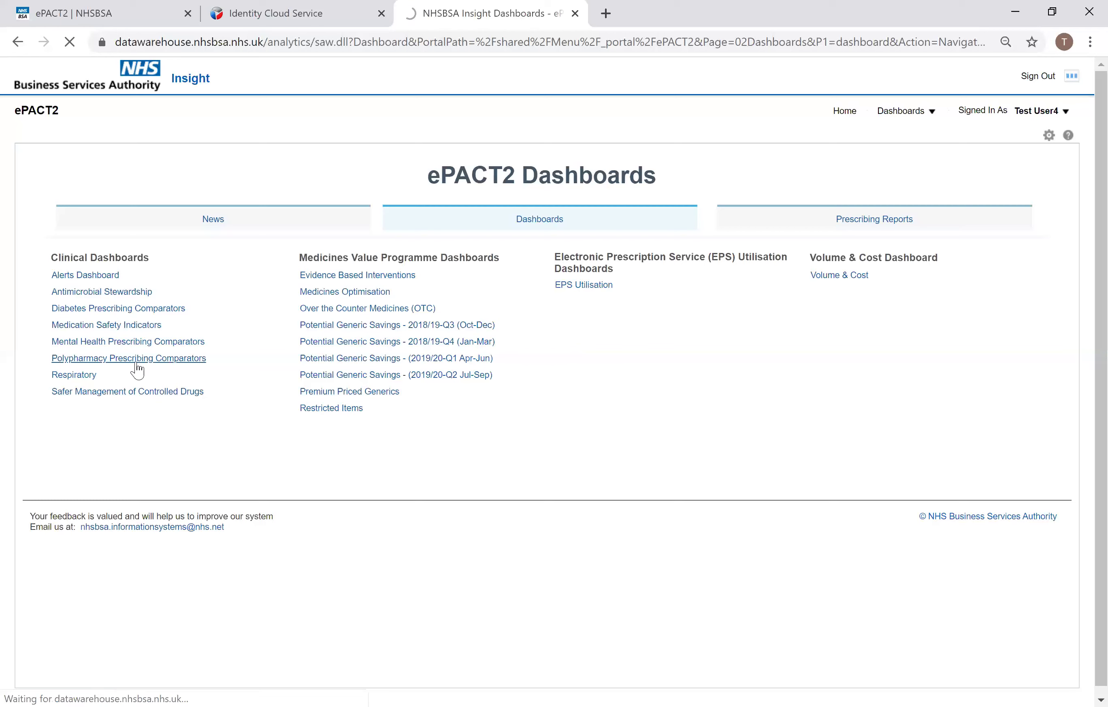
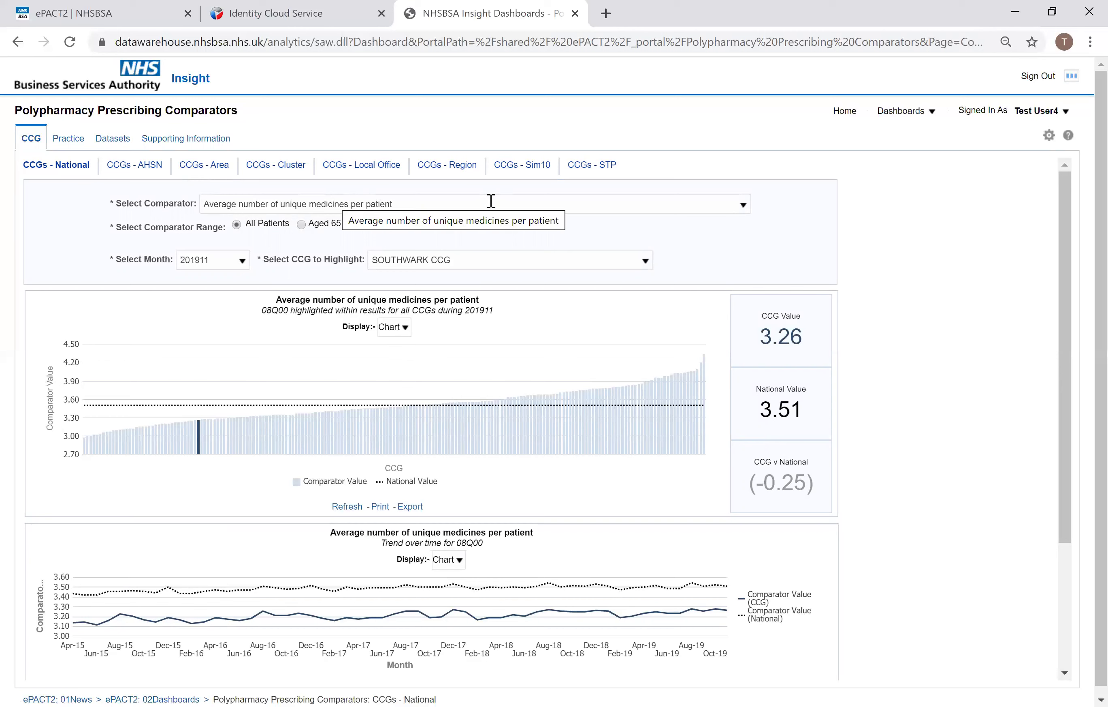
Step: Show CCGs by area and set the comparator to "Percentage of patients prescribed 10 or more unique medicines"
left_click(209, 169)
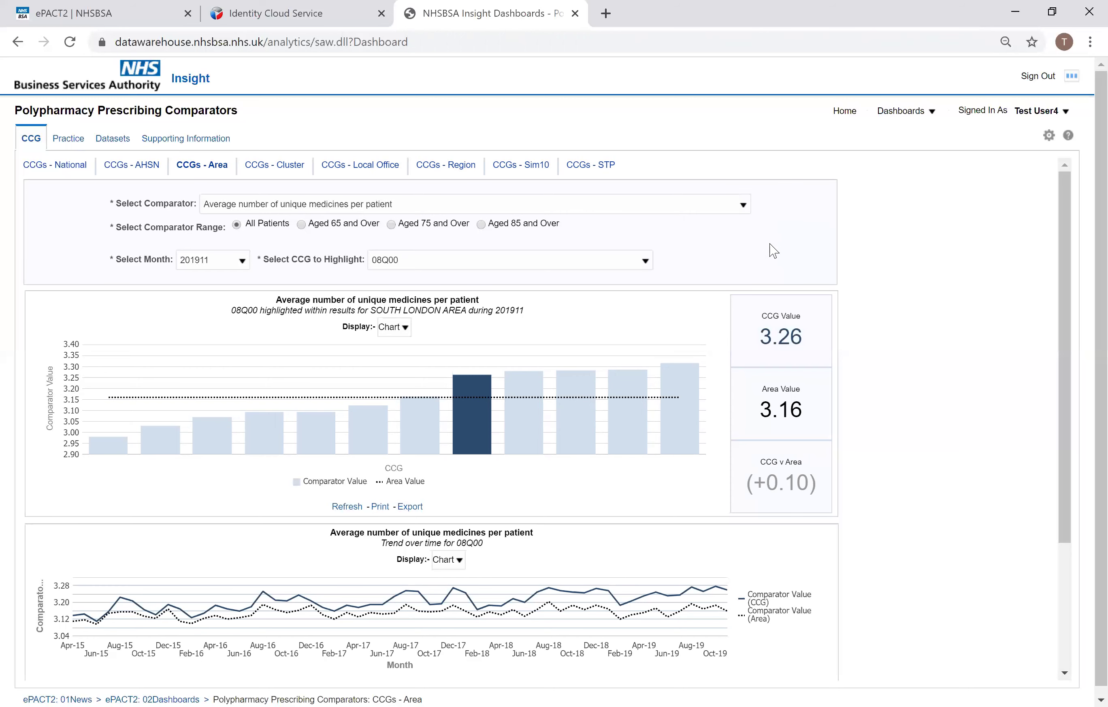
left_click(744, 205)
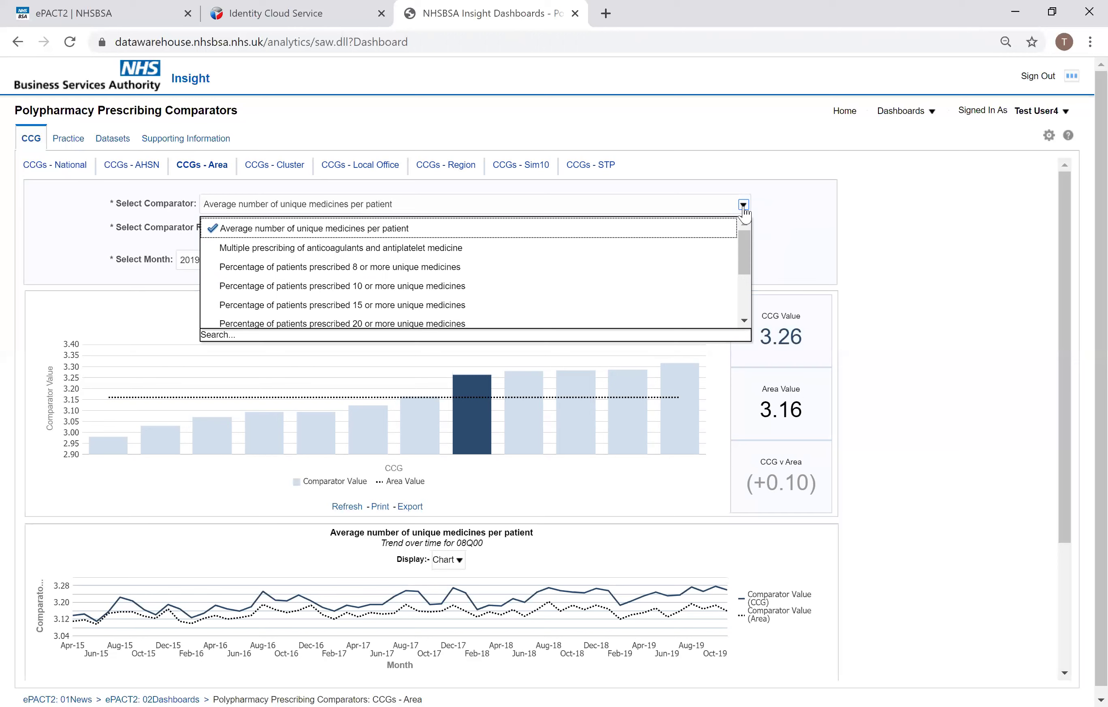
scroll(744, 214, "down", 2)
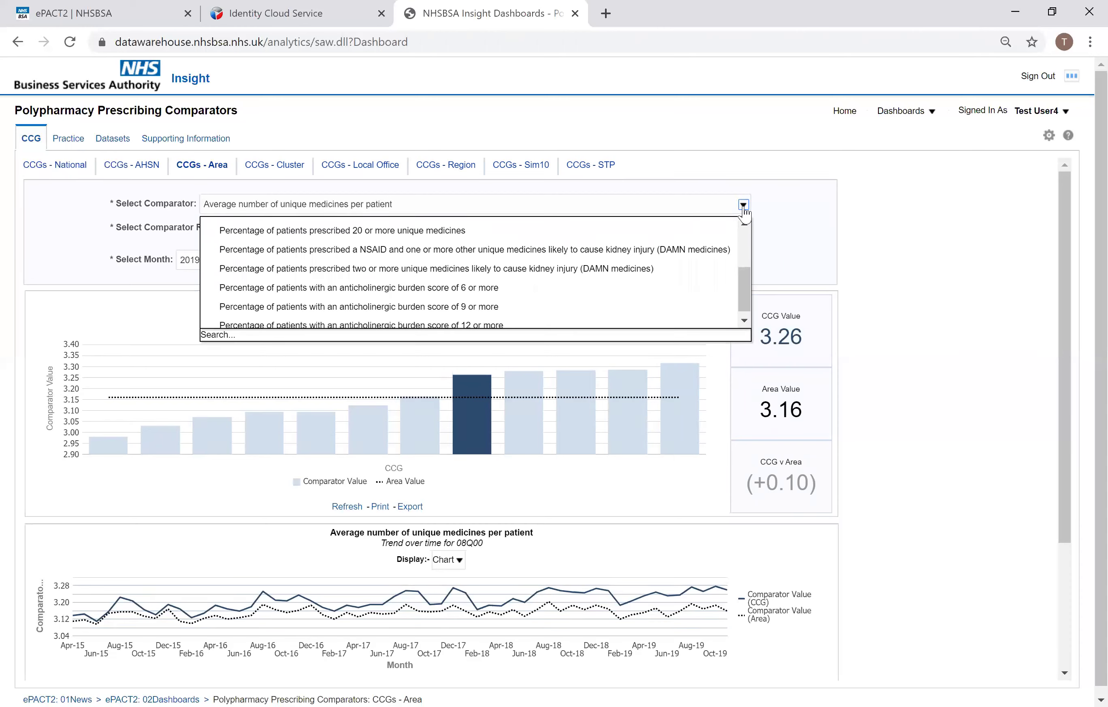
scroll(744, 214, "up", 2)
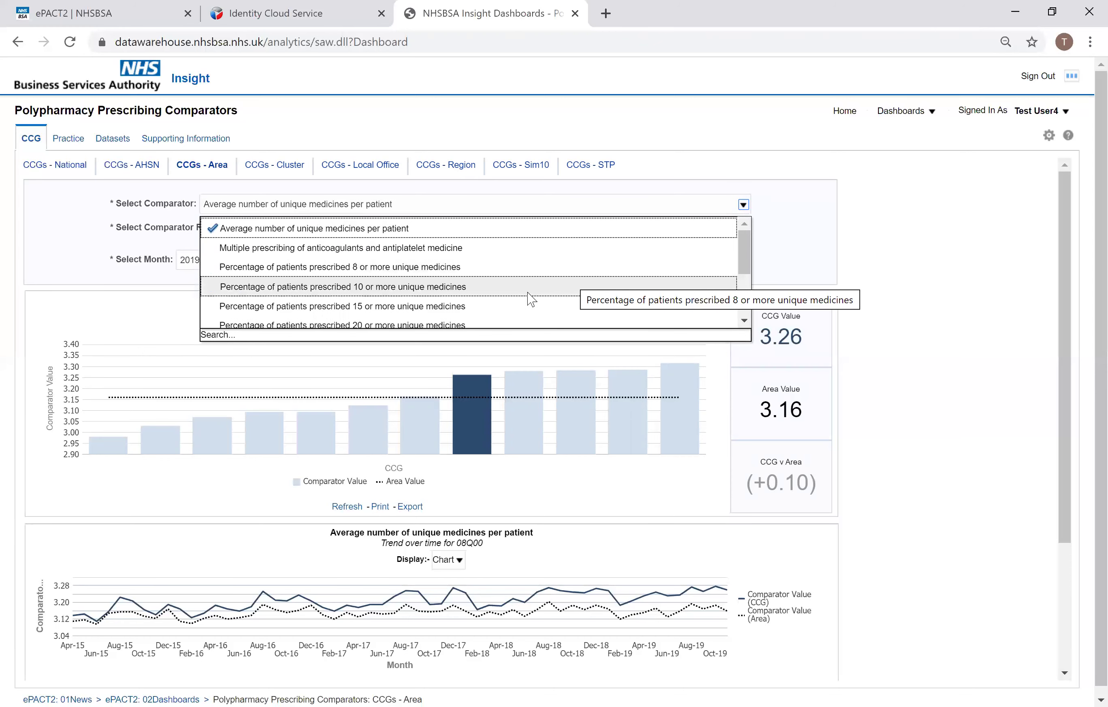
left_click(529, 294)
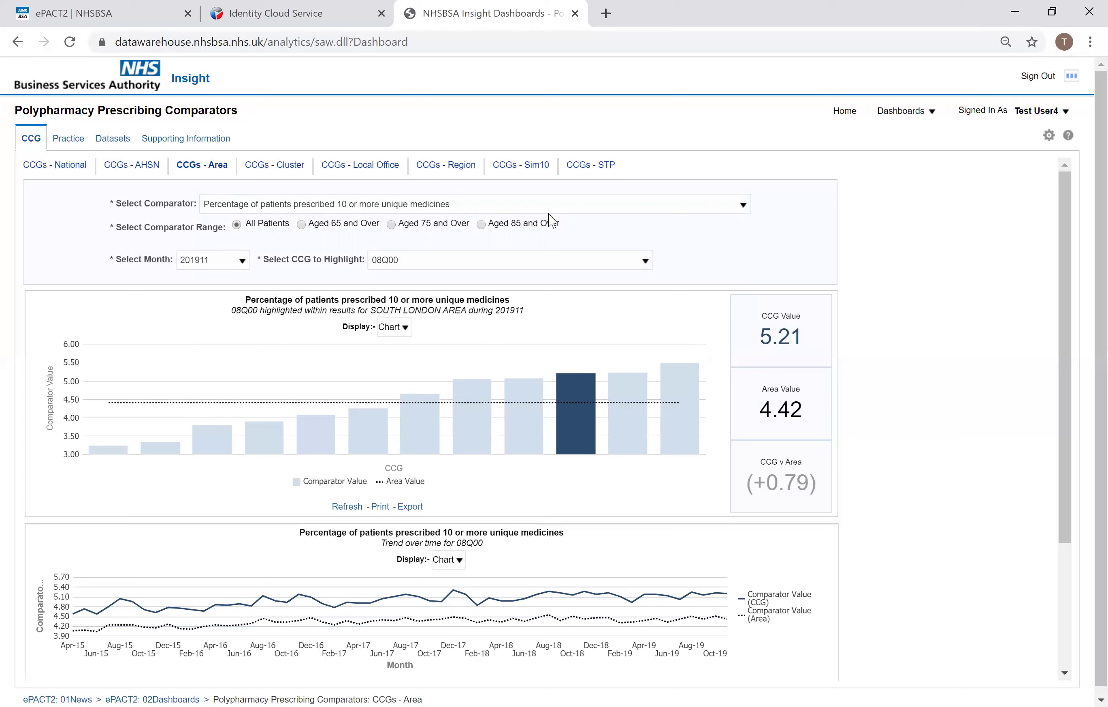
Step: Try the Aged 85 and Over comparator range, return to All Patients, and check the selectable months
left_click(483, 225)
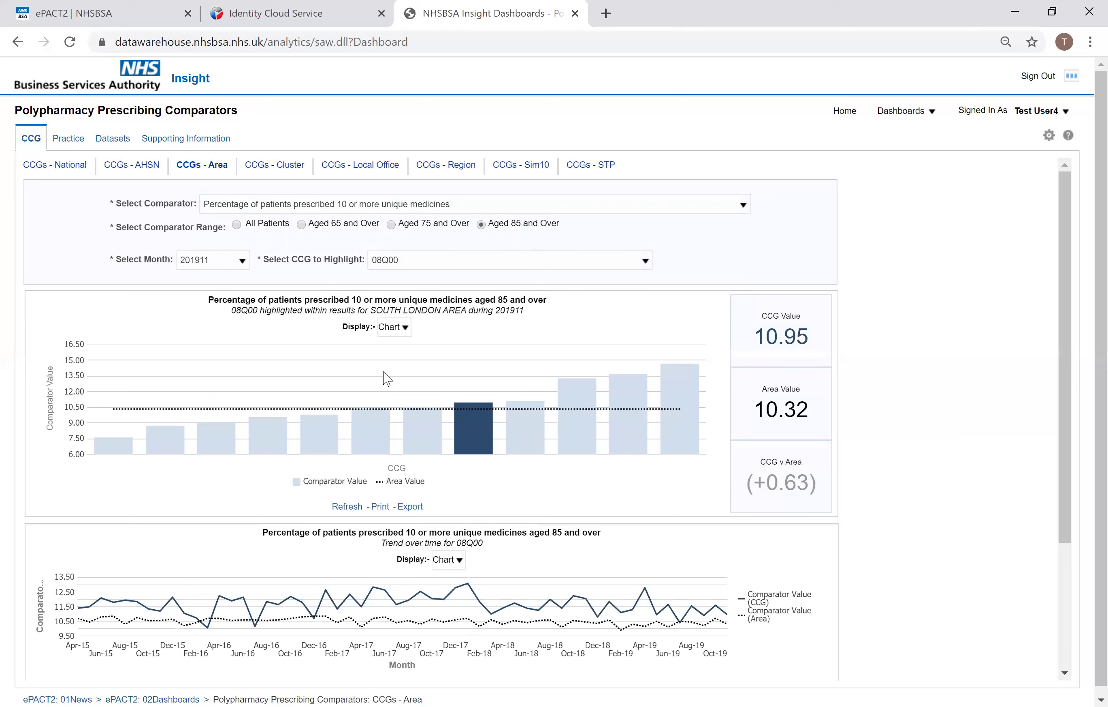
left_click(237, 224)
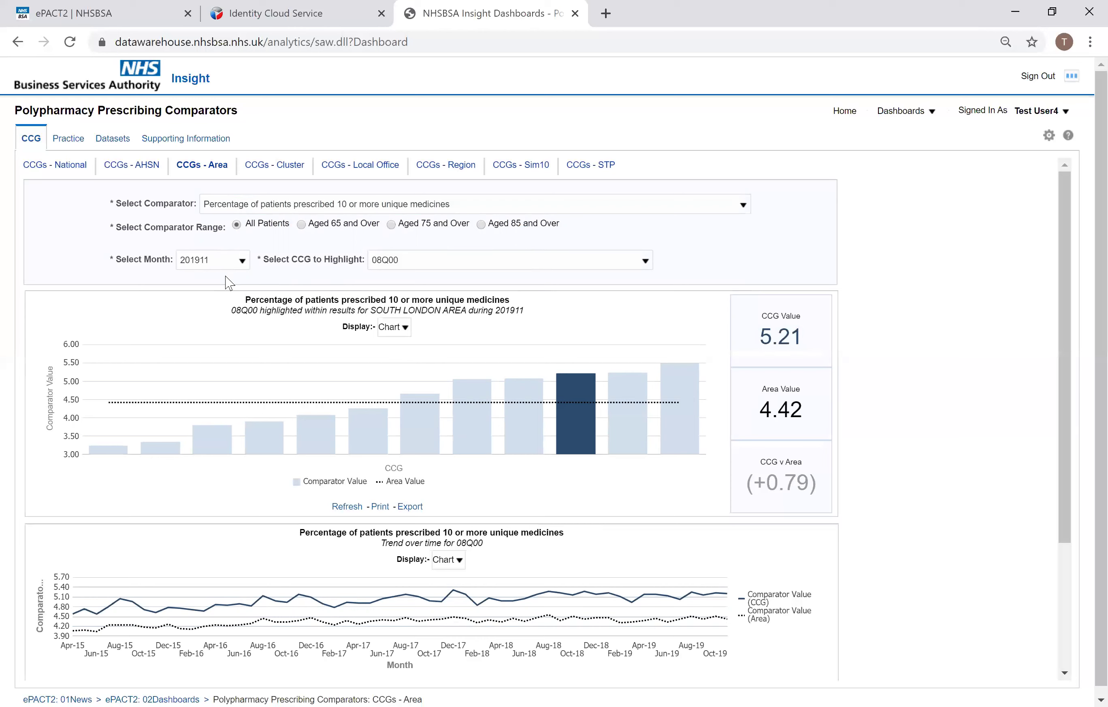
left_click(242, 259)
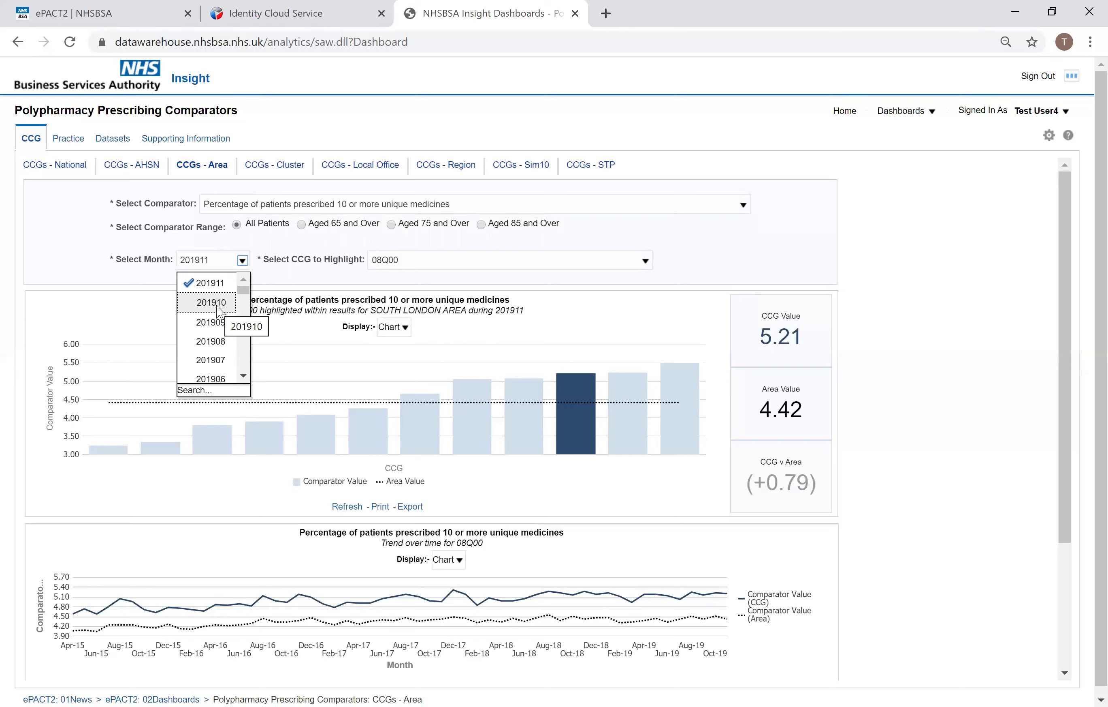
left_click(688, 254)
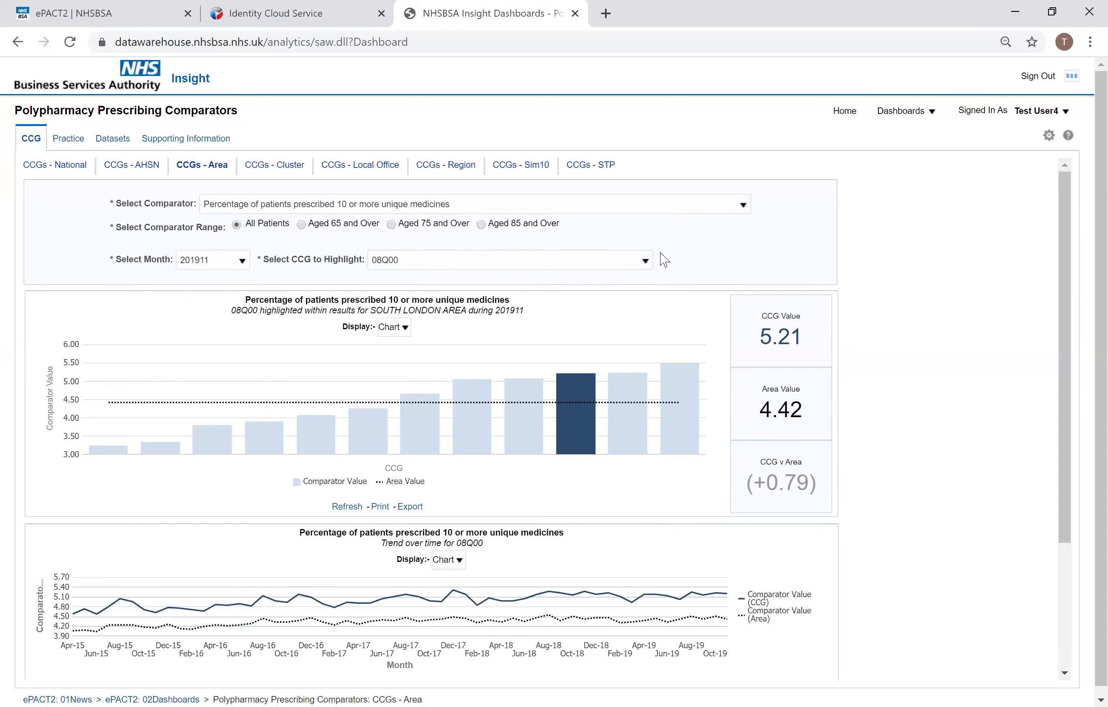
Step: Highlight SOUTH WORCESTERSHIRE CCG in the area comparison
left_click(647, 261)
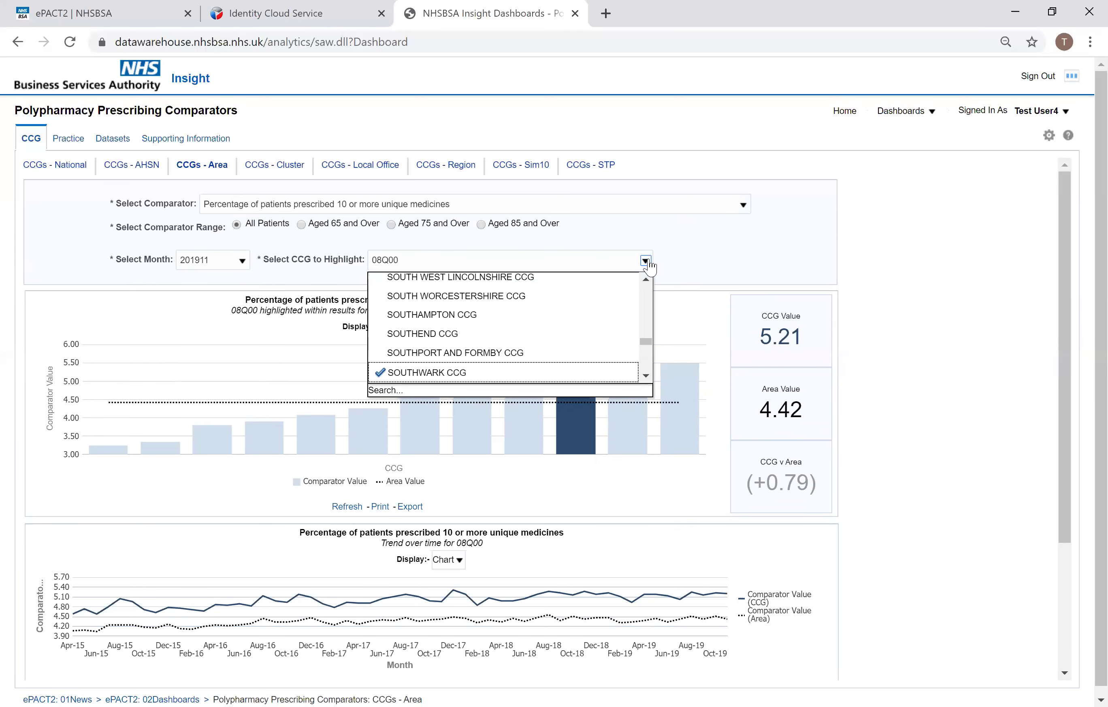
left_click(450, 297)
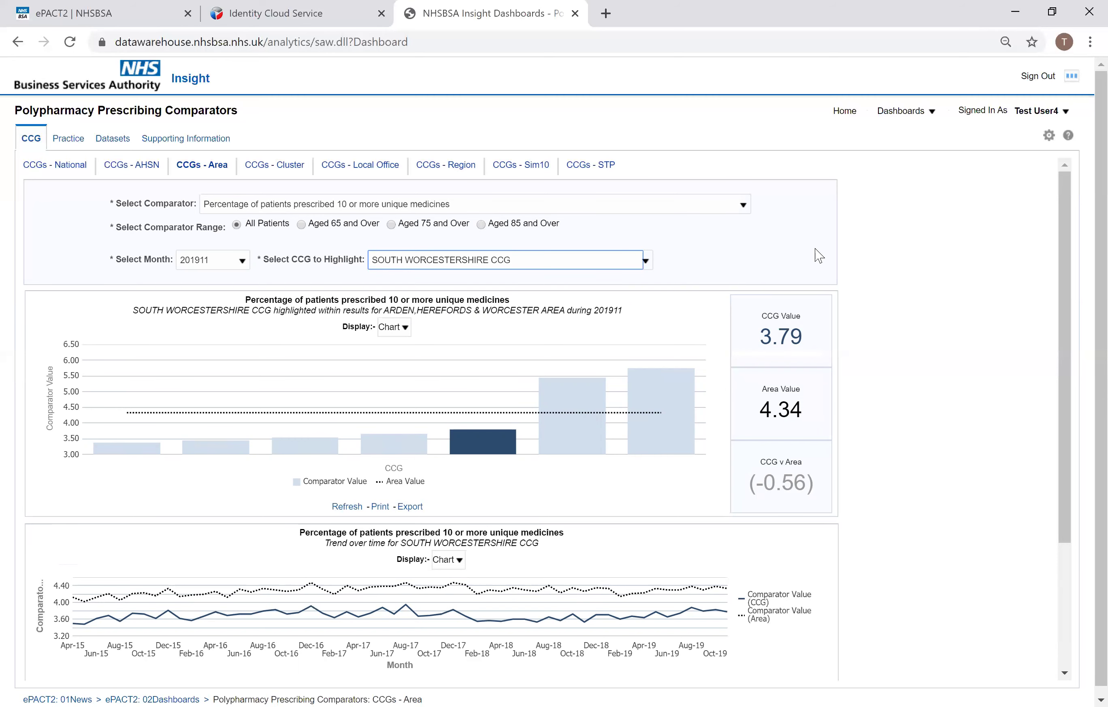
Step: Examine the CCG and area values, the trend chart, and the comparator's definition, numerator and denominator
scroll(819, 255, "down", 1)
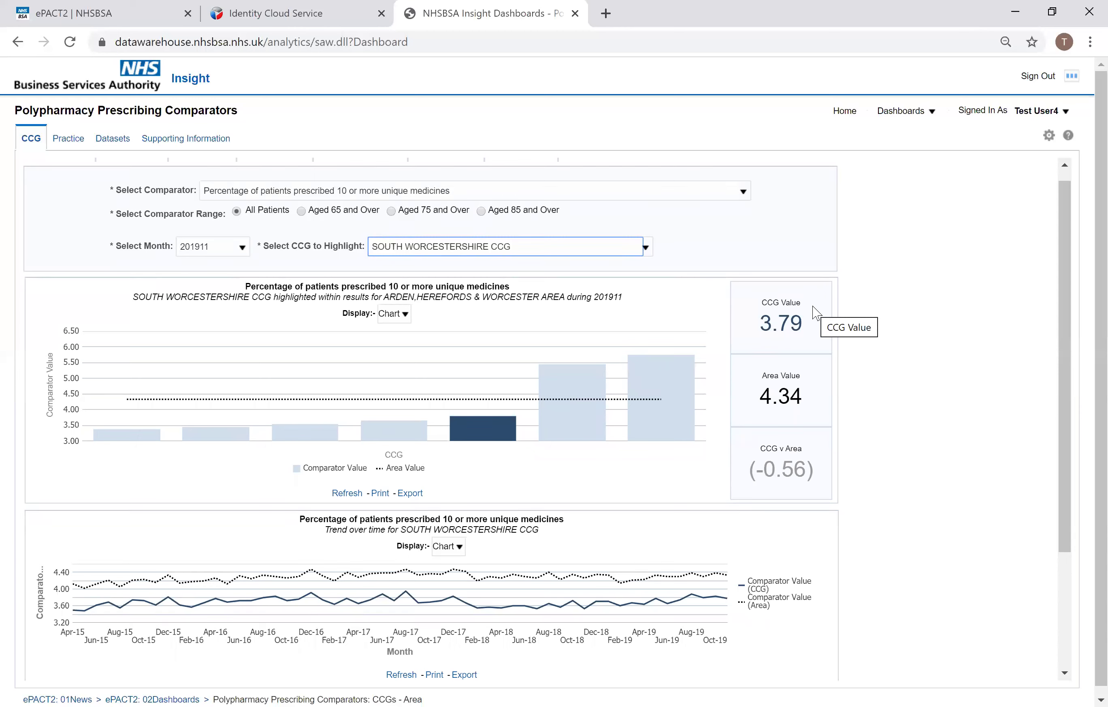
scroll(816, 313, "down", 2)
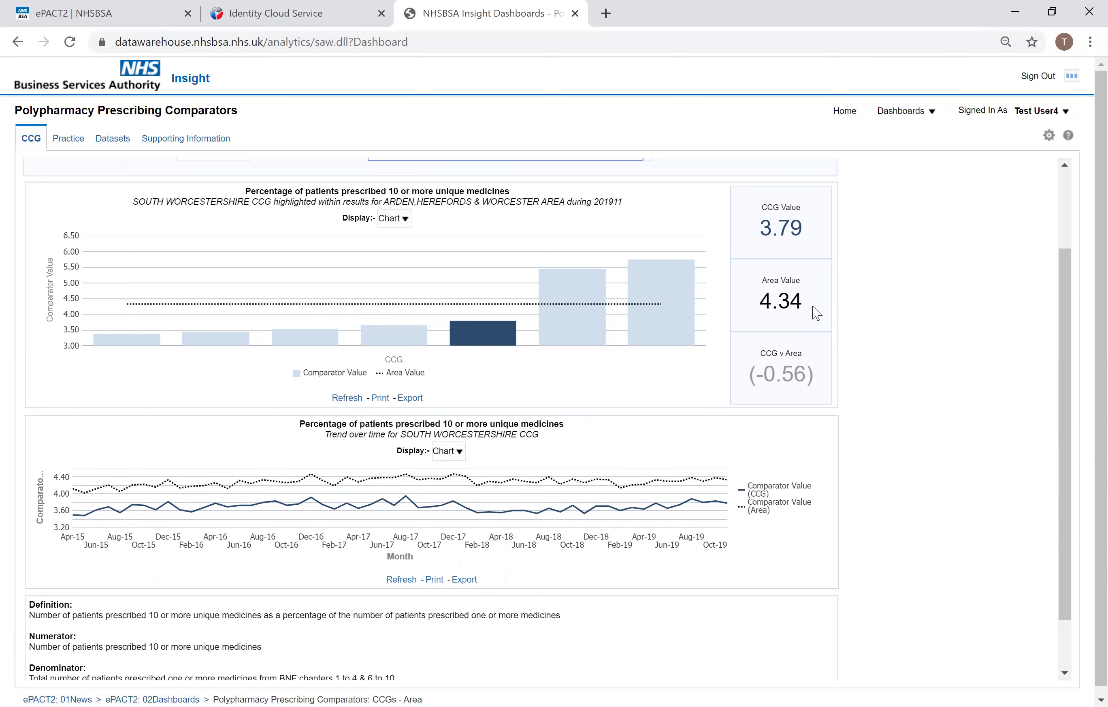
scroll(817, 313, "down", 2)
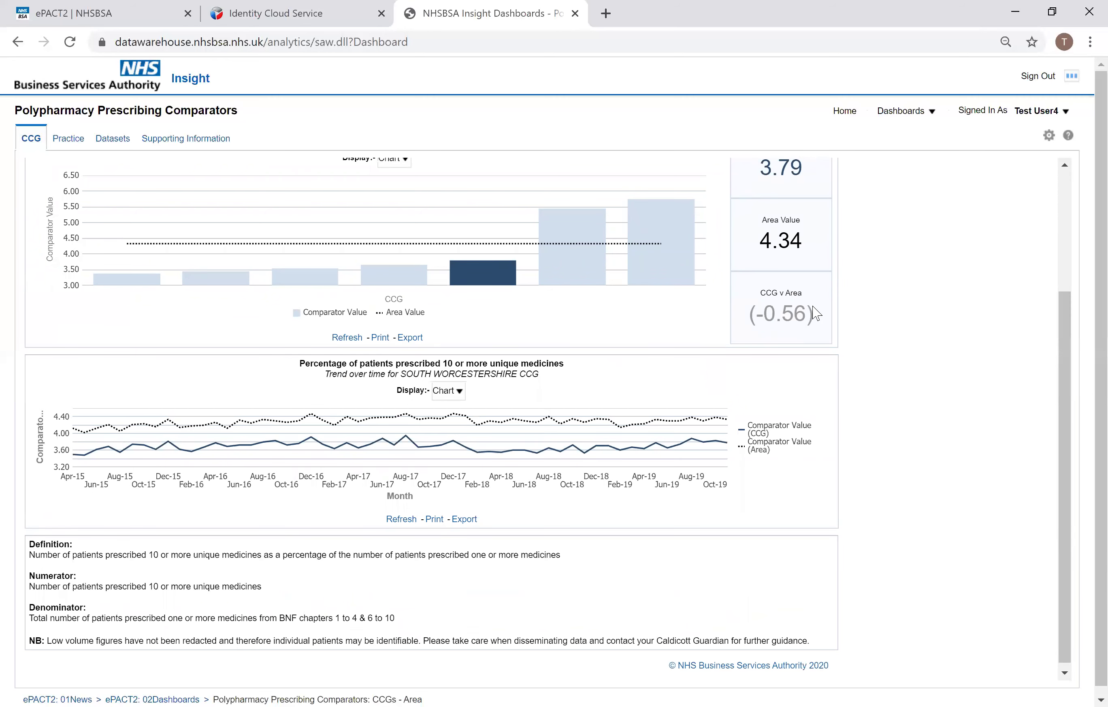
scroll(816, 313, "up", 4)
scroll(817, 313, "down", 2)
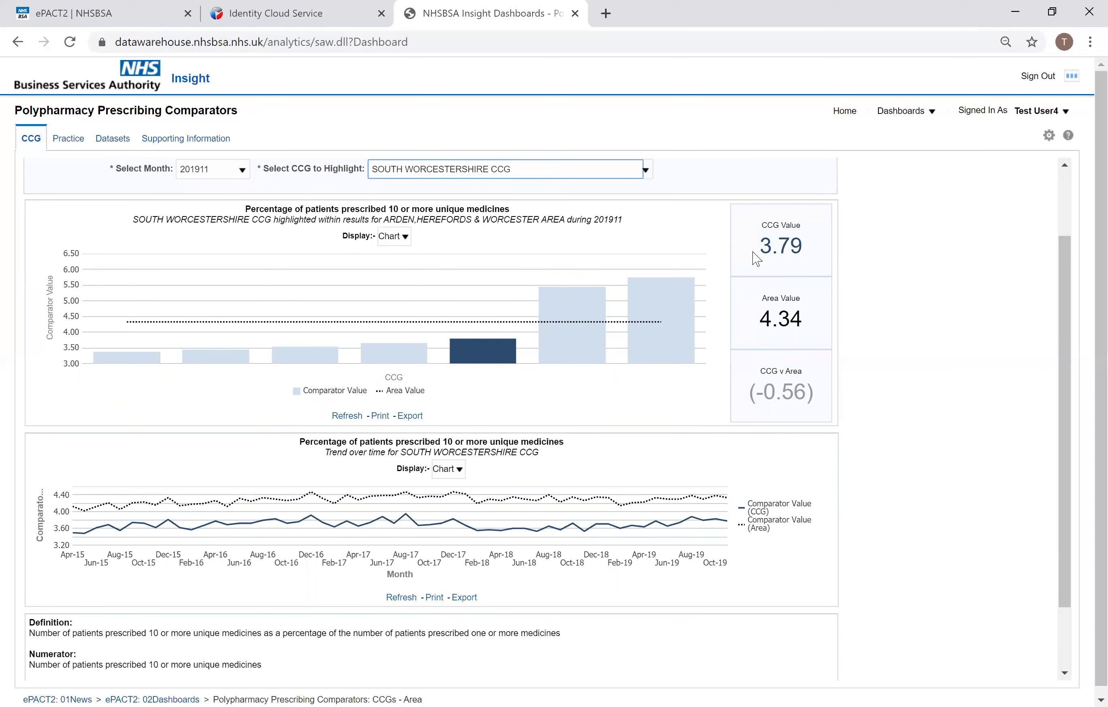
scroll(757, 258, "up", 1)
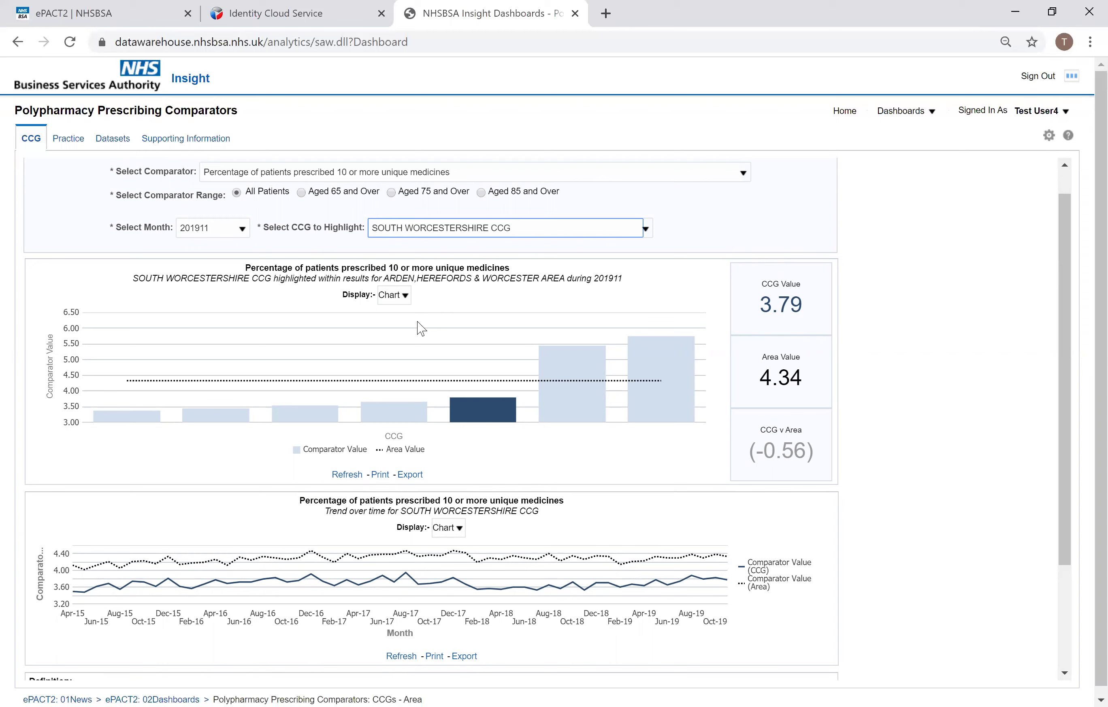
Step: View the area comparison as a data table, restore its chart display, and check the trend chart's display options
left_click(407, 295)
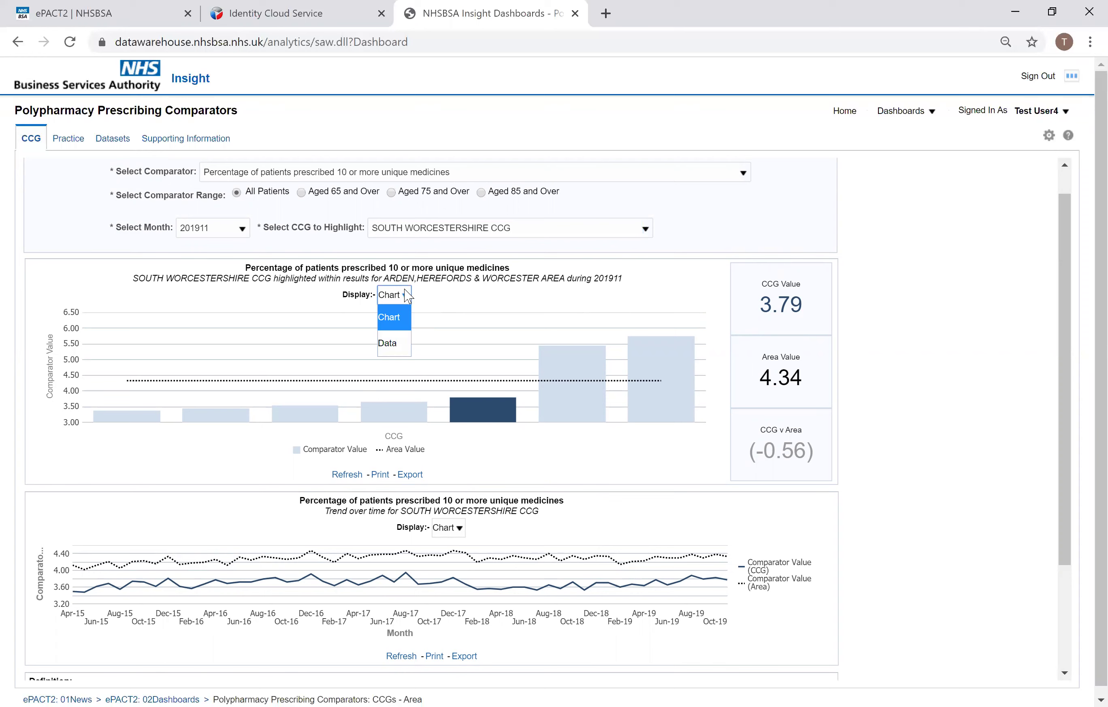
left_click(395, 344)
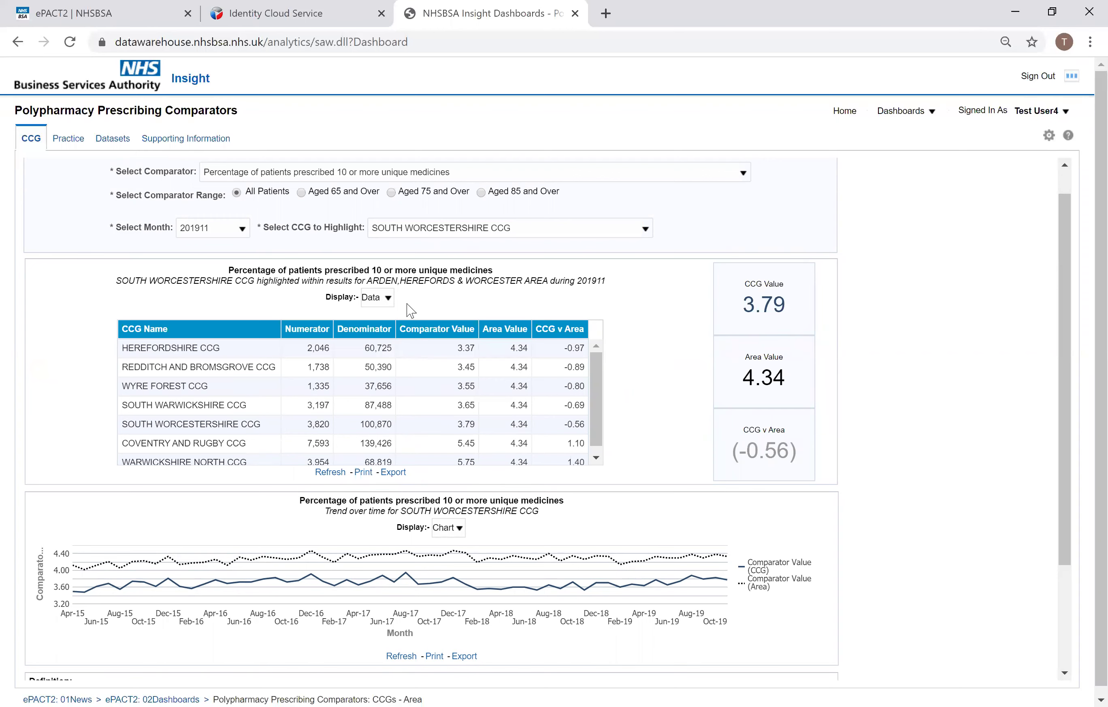
left_click(388, 298)
left_click(382, 321)
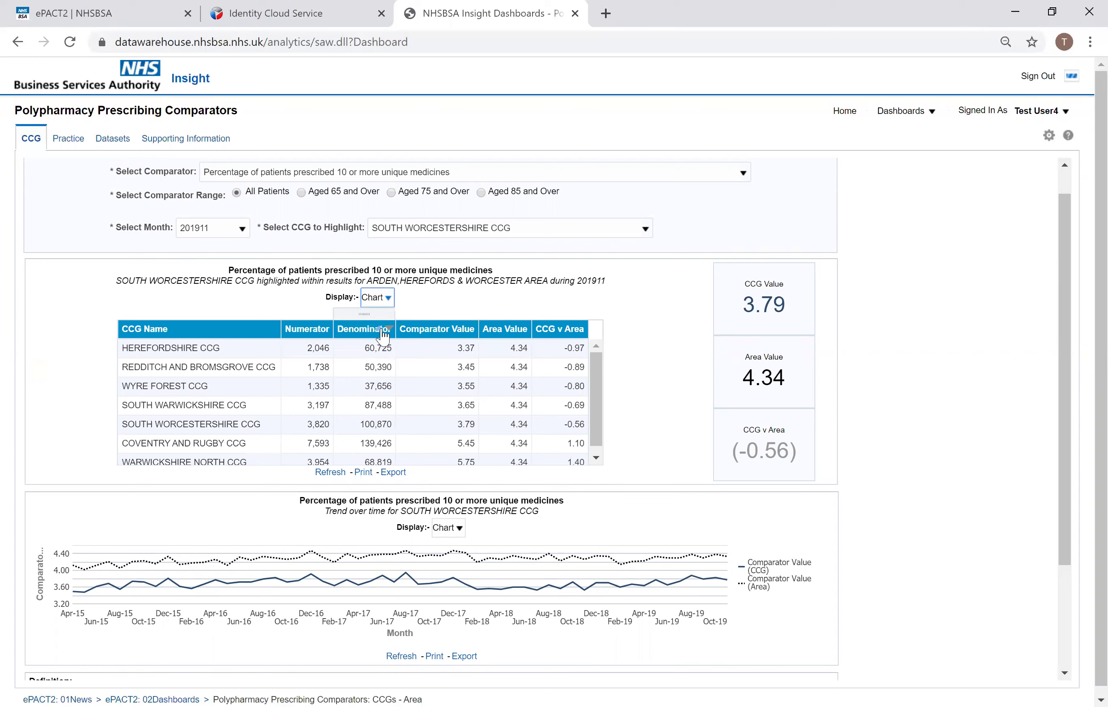
left_click(451, 528)
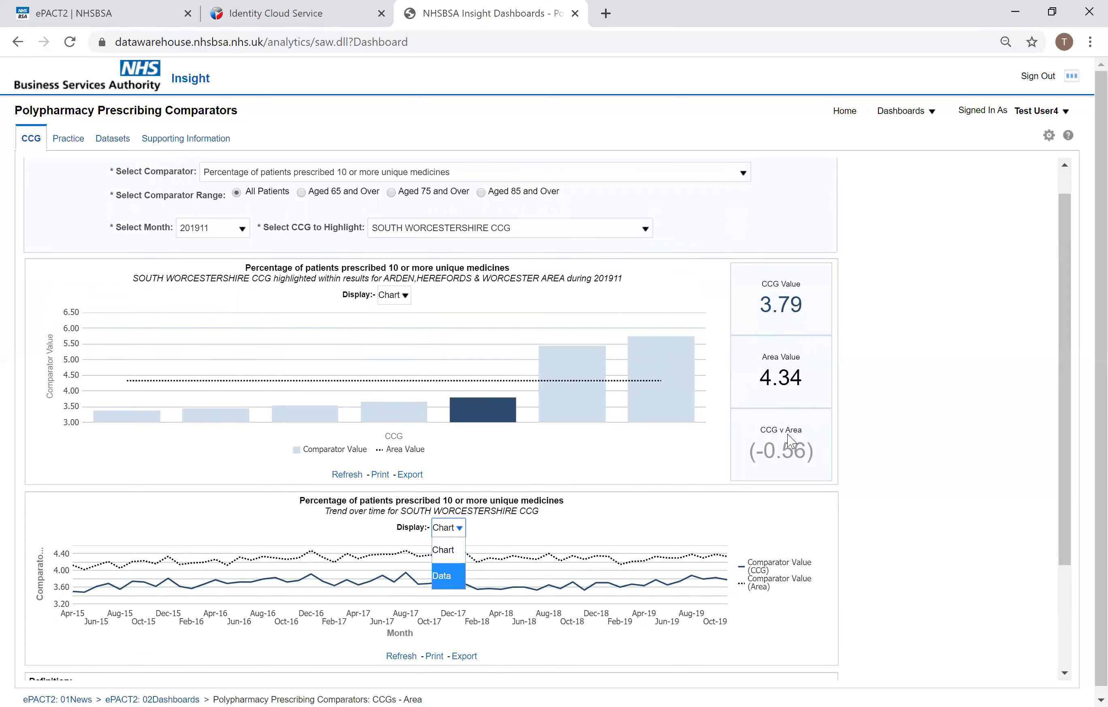
left_click(946, 435)
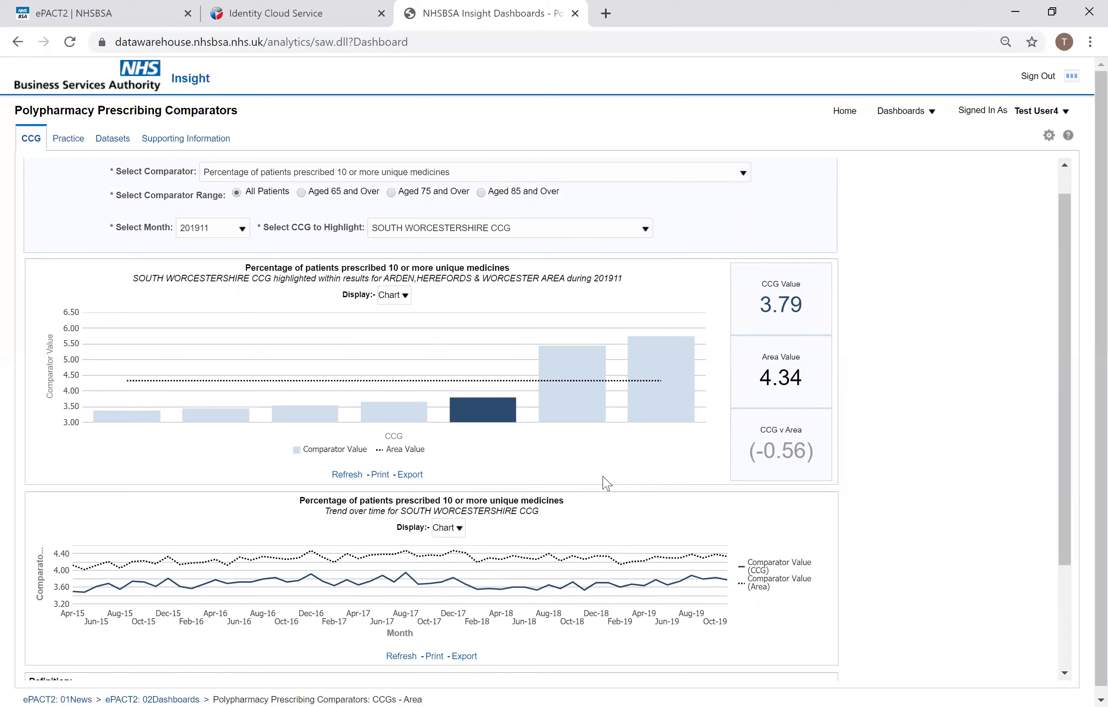
Step: Check the print formats and the formatted and data export options for the area comparison chart
left_click(380, 474)
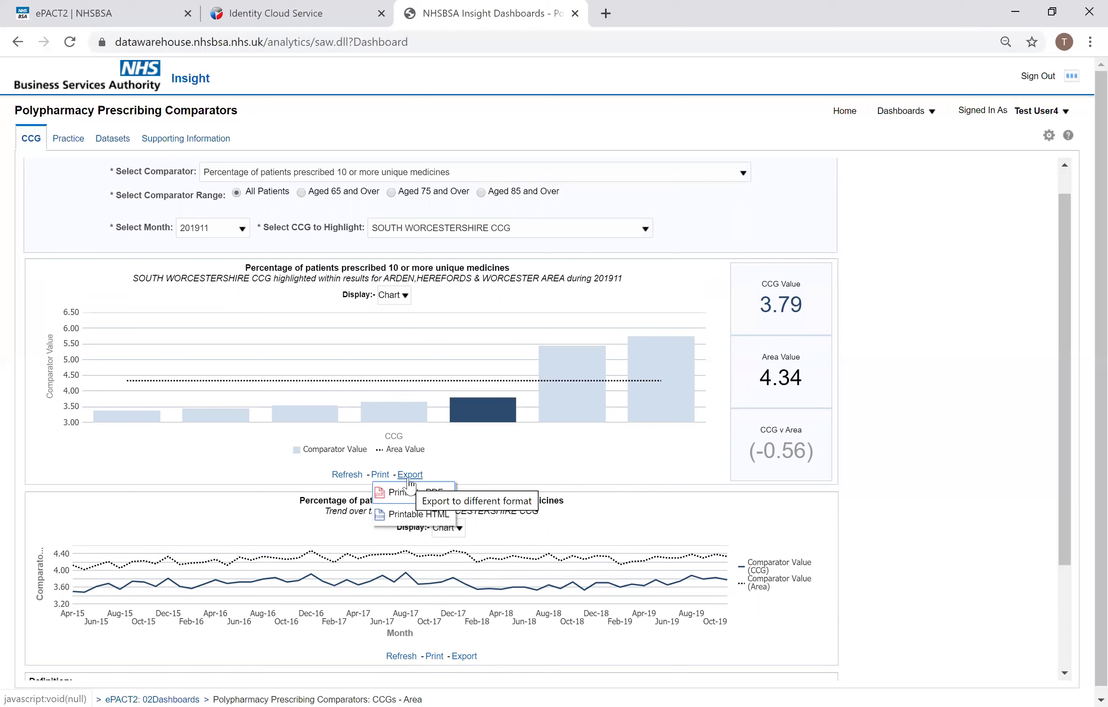
left_click(408, 477)
mouse_move(434, 492)
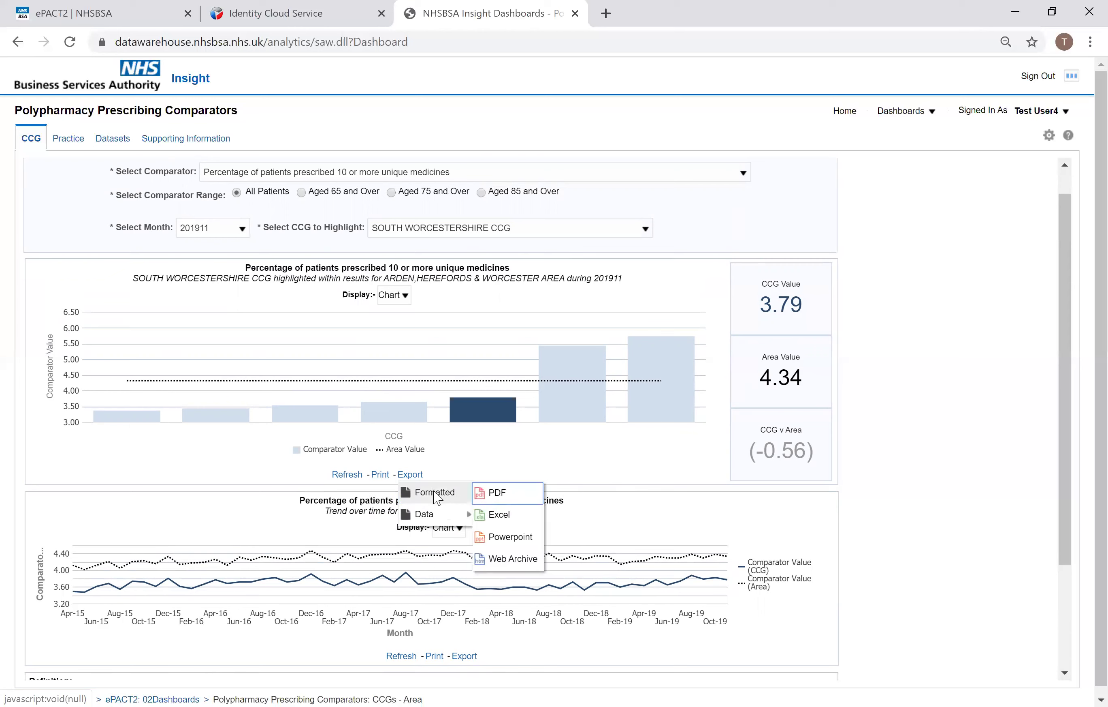
mouse_move(441, 522)
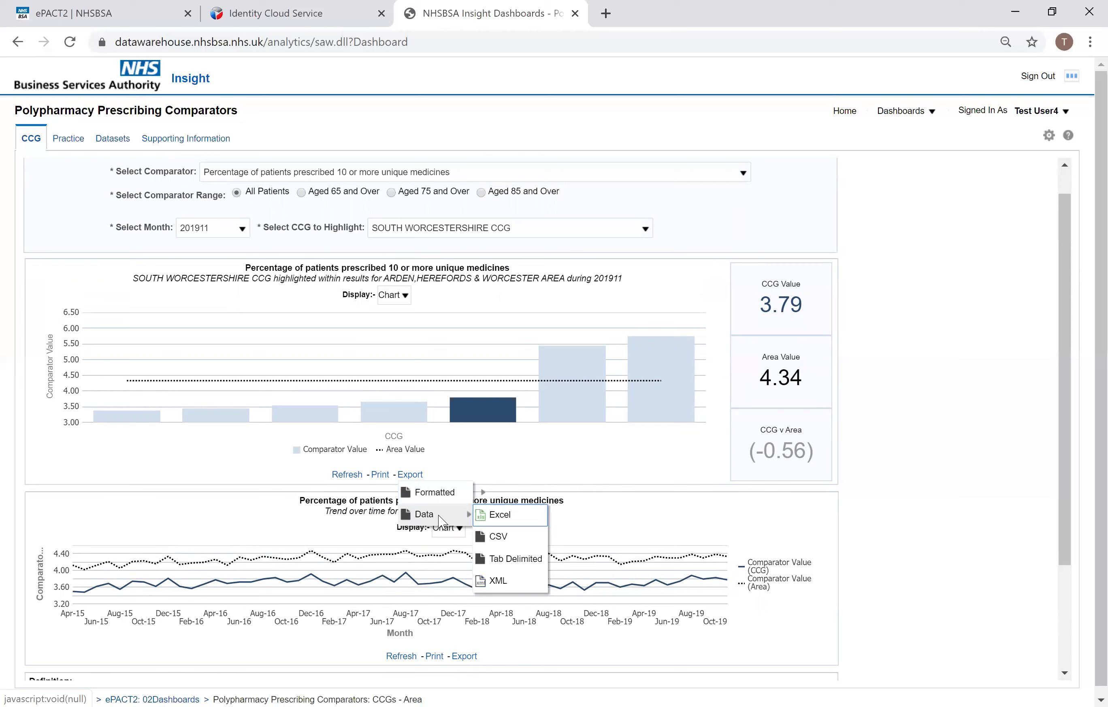
left_click(918, 440)
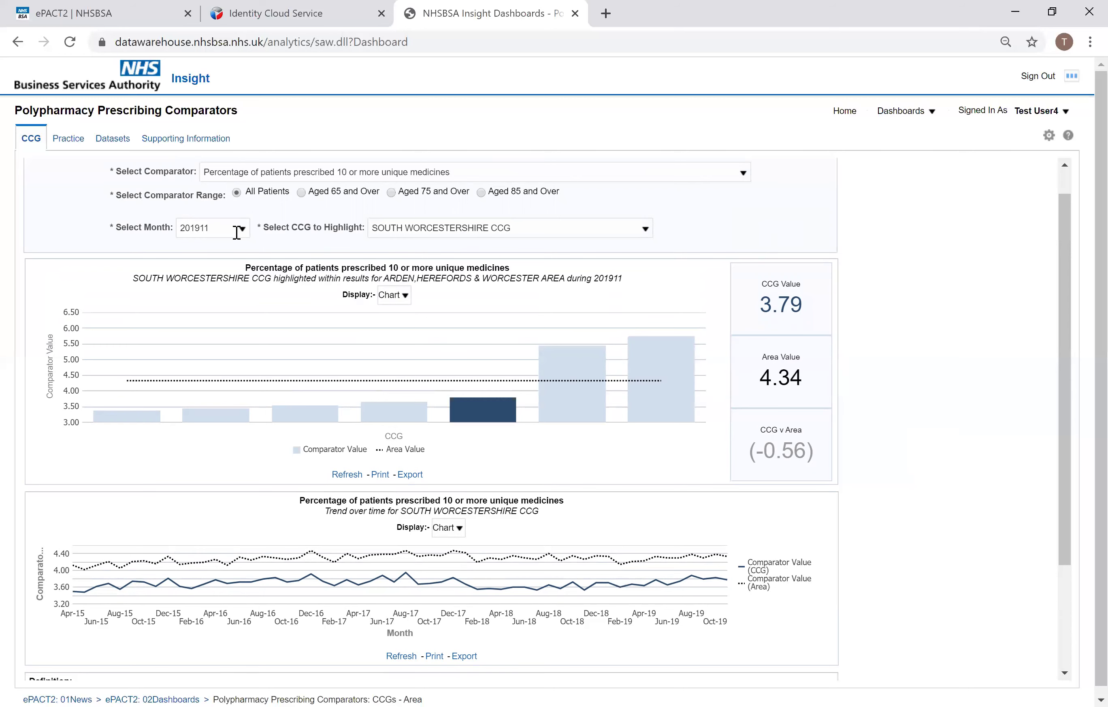
Step: View the Patient Details page in the dashboard's supporting information for the NHS number request procedure
left_click(198, 142)
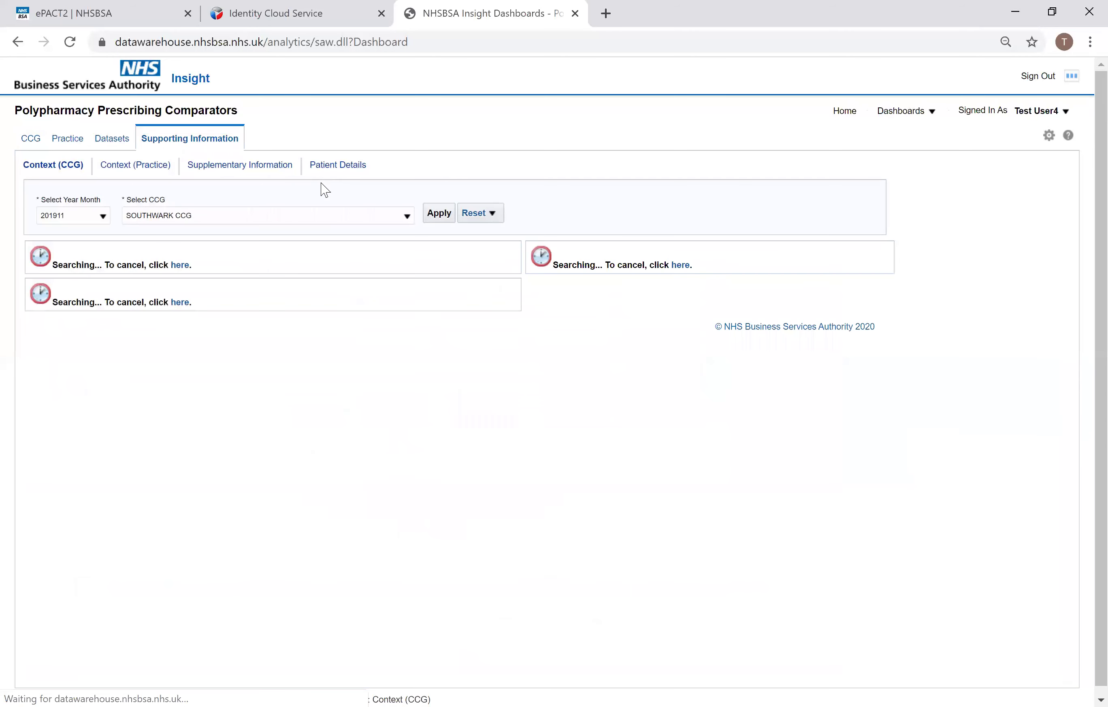
left_click(349, 172)
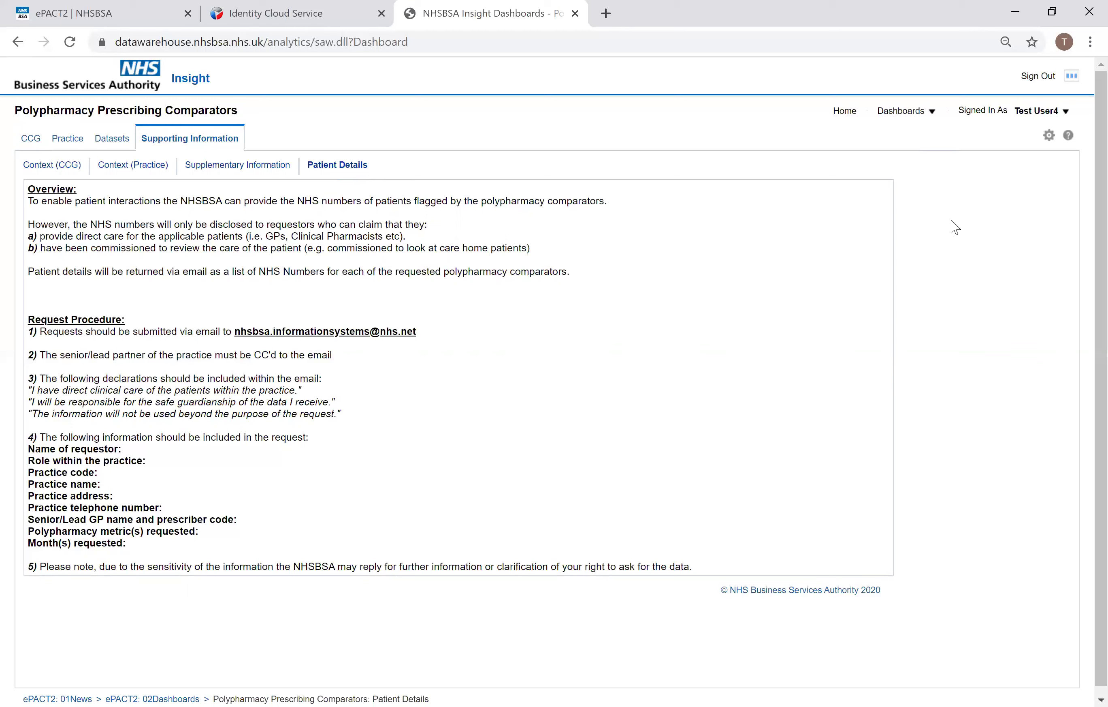
Step: Return to the ePACT2 Dashboards list and check the entries offered in the site-wide dashboards menu
left_click(933, 117)
left_click(163, 688)
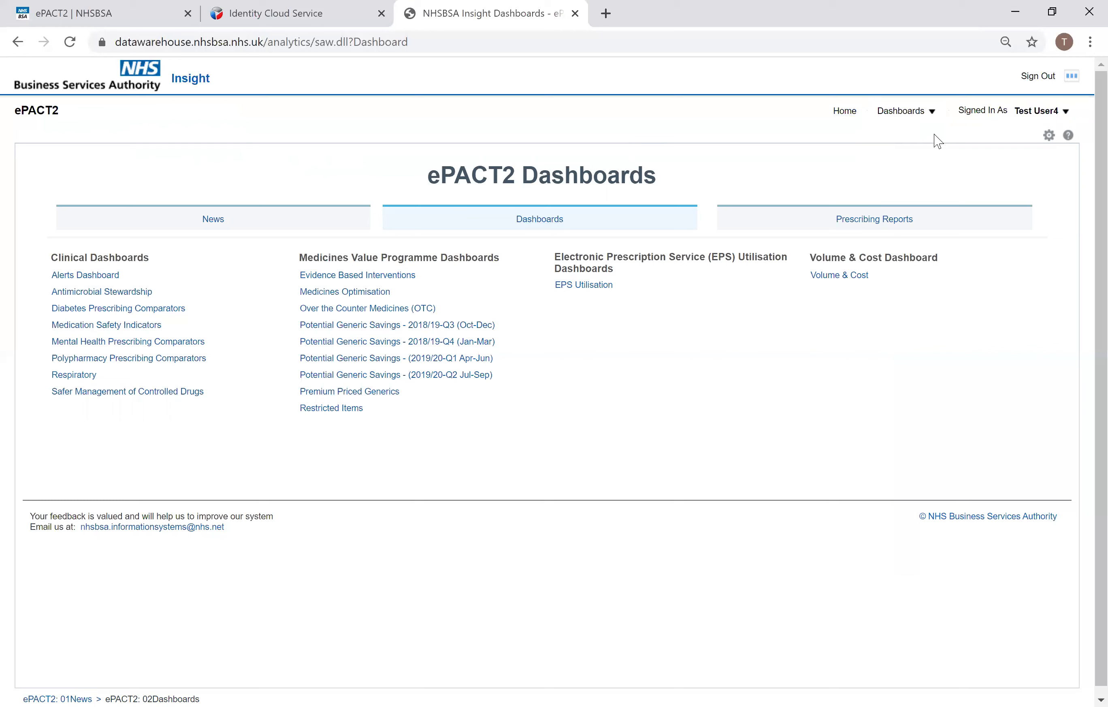
left_click(932, 112)
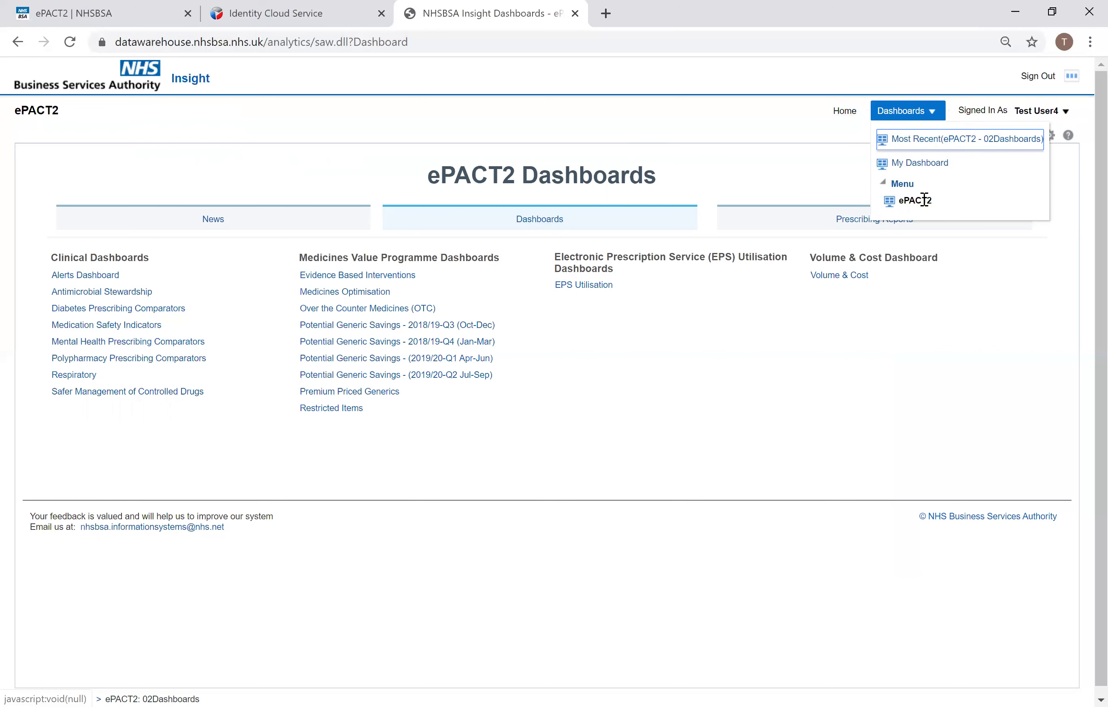
left_click(722, 336)
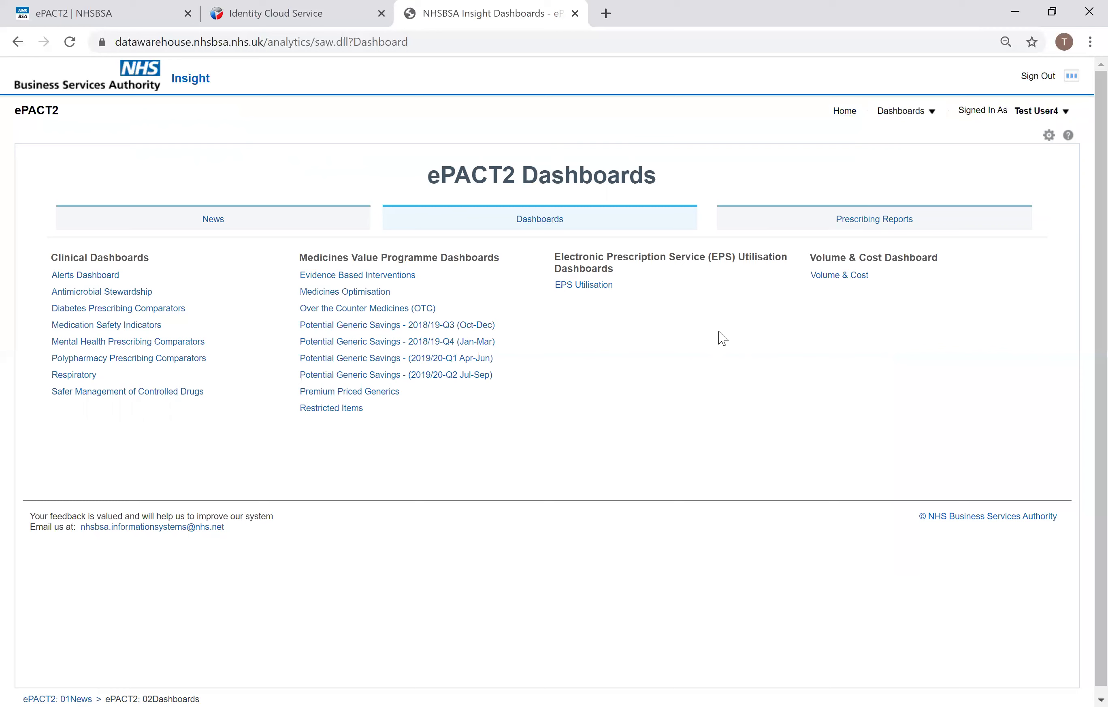
Step: Open the ADQ/STAR PU (MO2) report from the MOKTT (Beta) group of prescribing reports
left_click(871, 226)
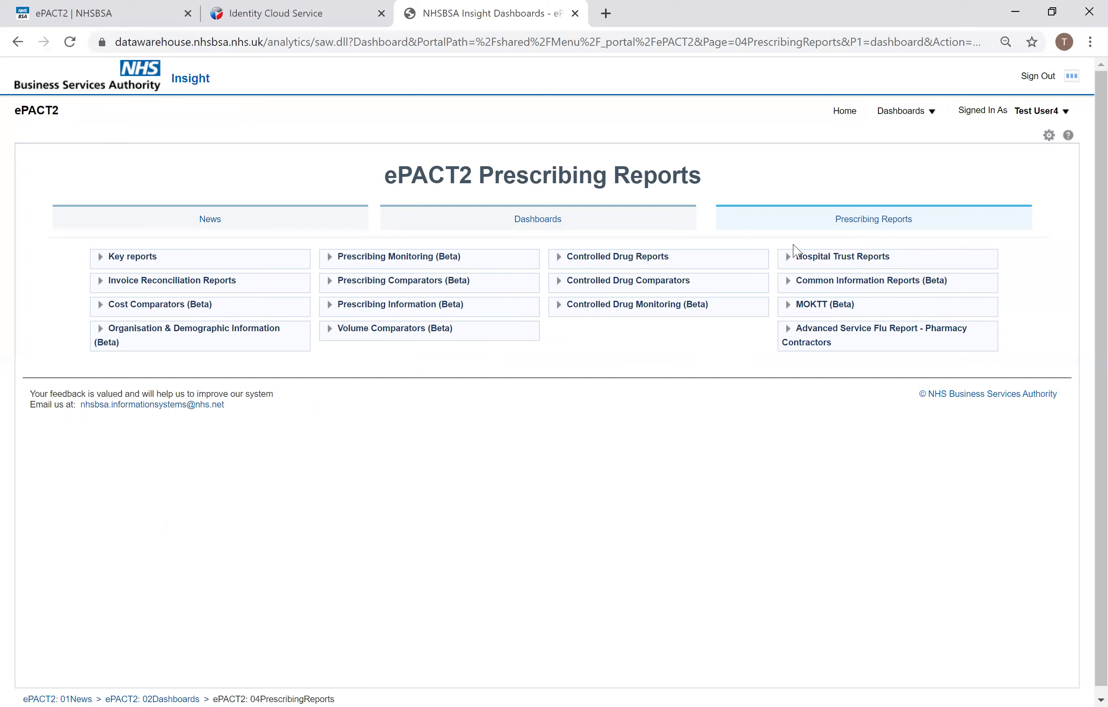
left_click(790, 306)
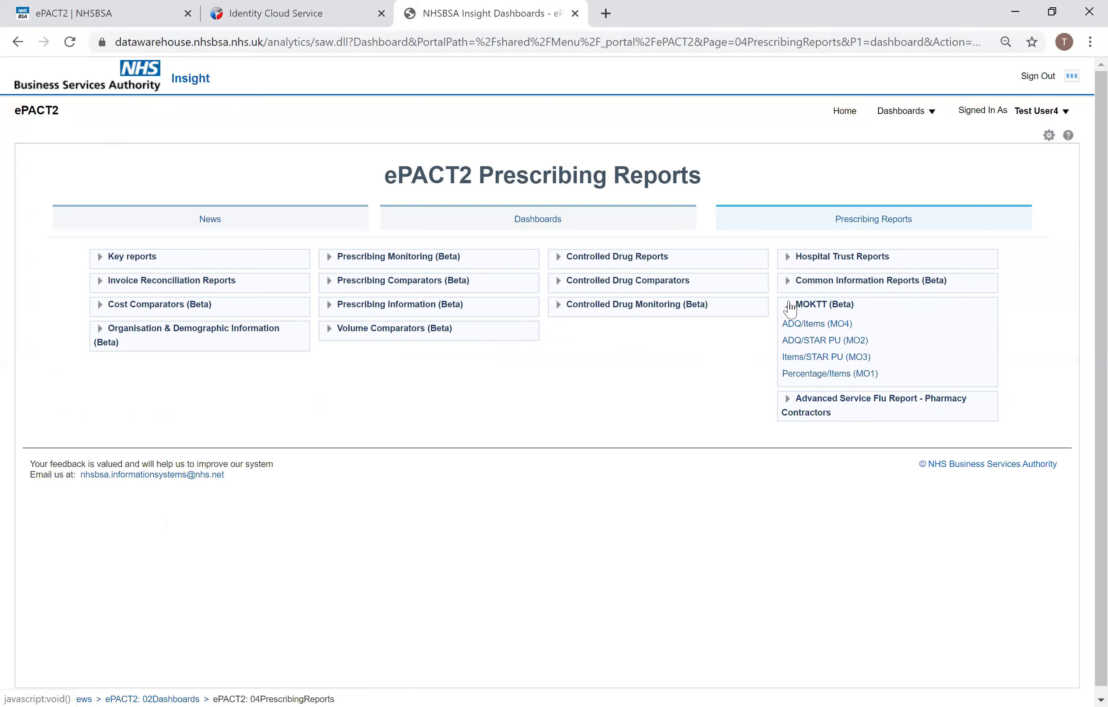
left_click(825, 345)
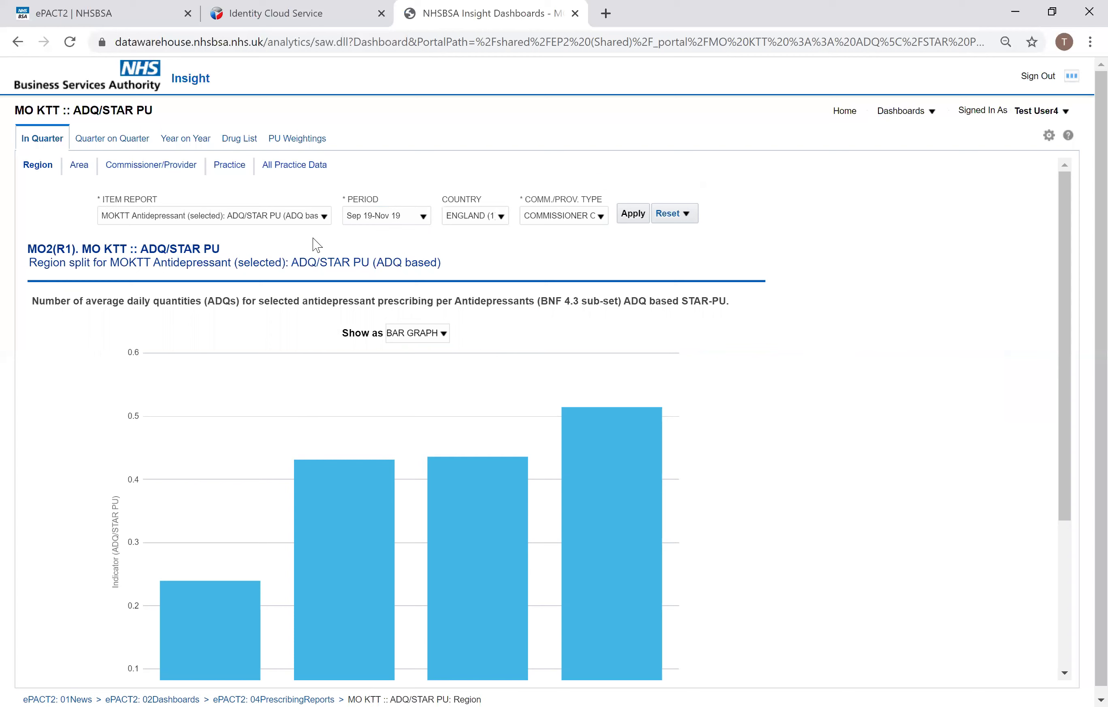
Step: Set the item report to MOKTT Hypnotics ADQ/STAR PU (ADQ based) and apply it to the region split
left_click(324, 216)
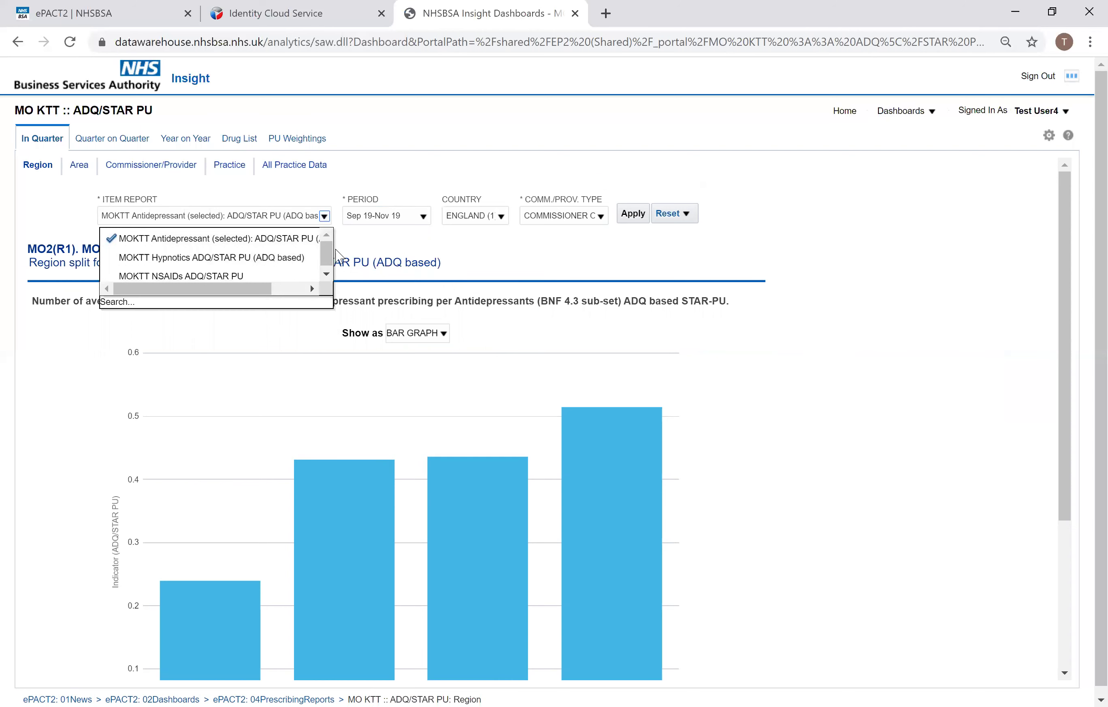
left_click(298, 258)
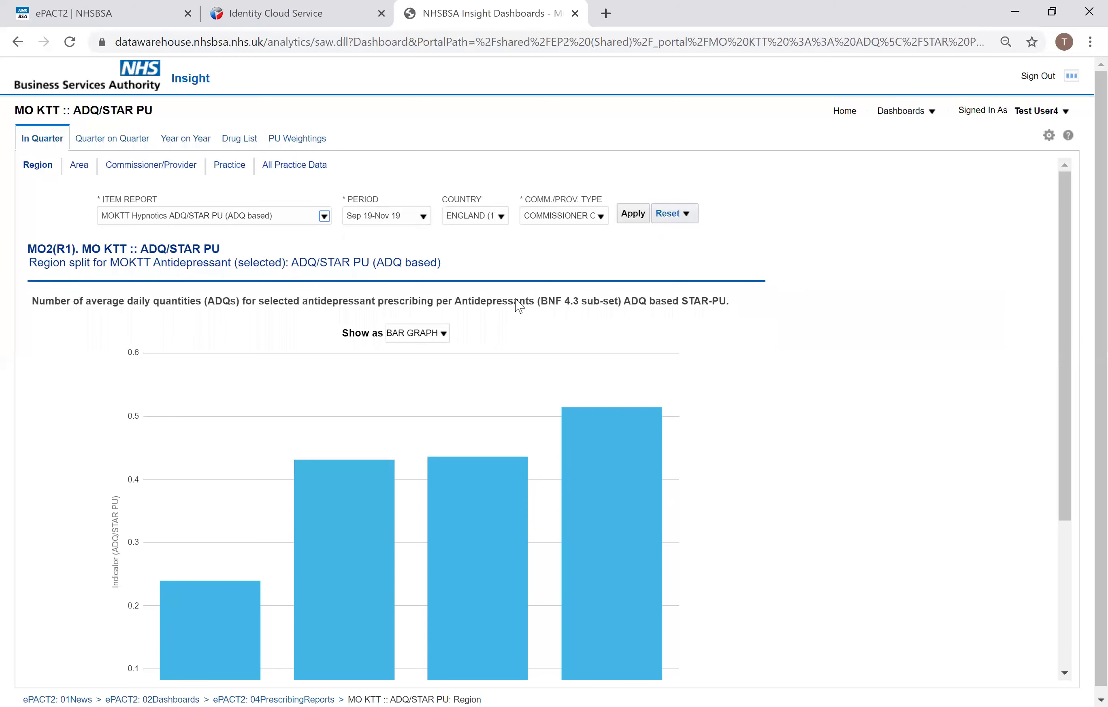
left_click(642, 216)
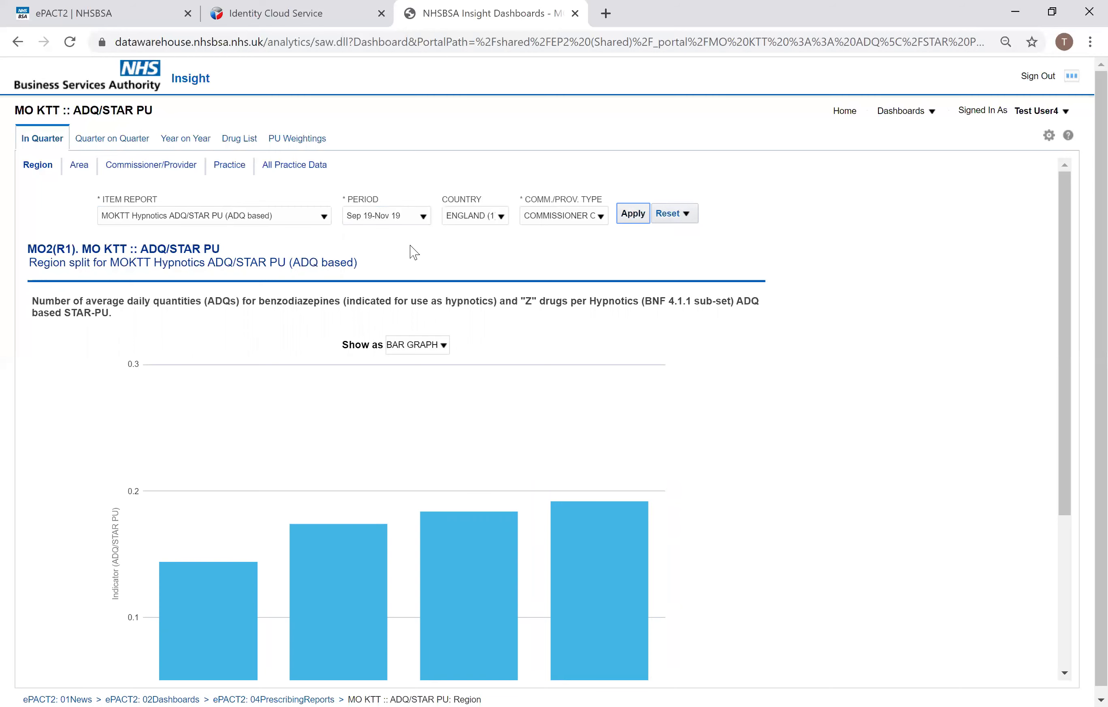
Step: Examine the hypnotics bar graph by region, its display choices, and the print and export links beneath it
scroll(550, 238, "down", 2)
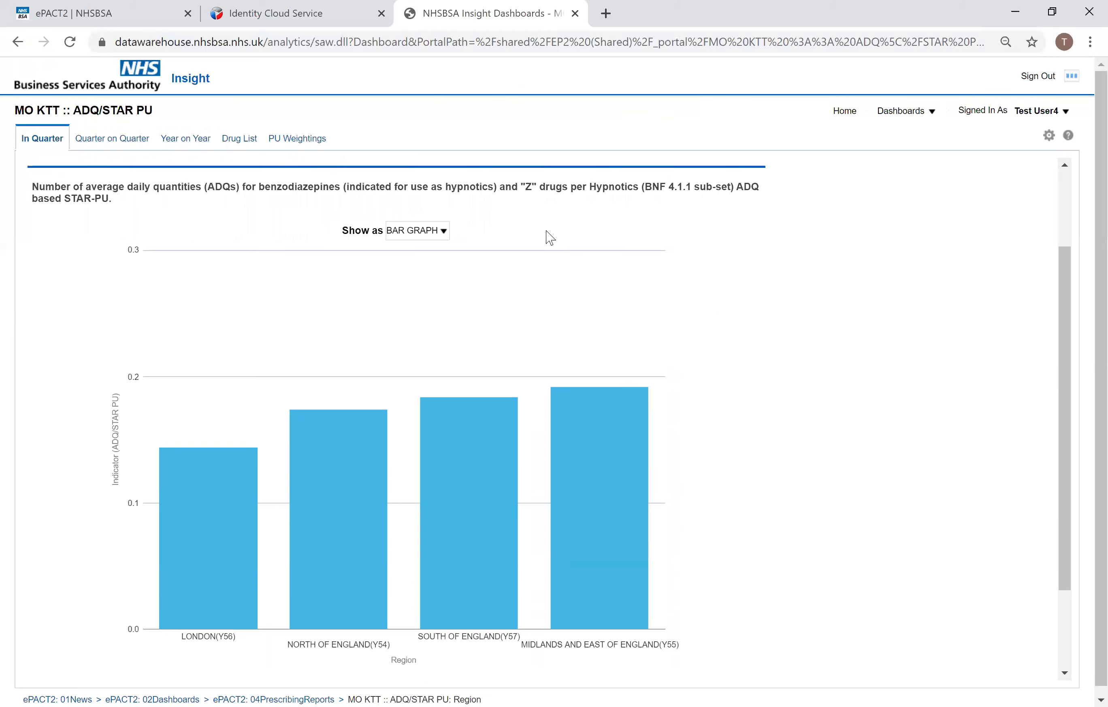
left_click(443, 234)
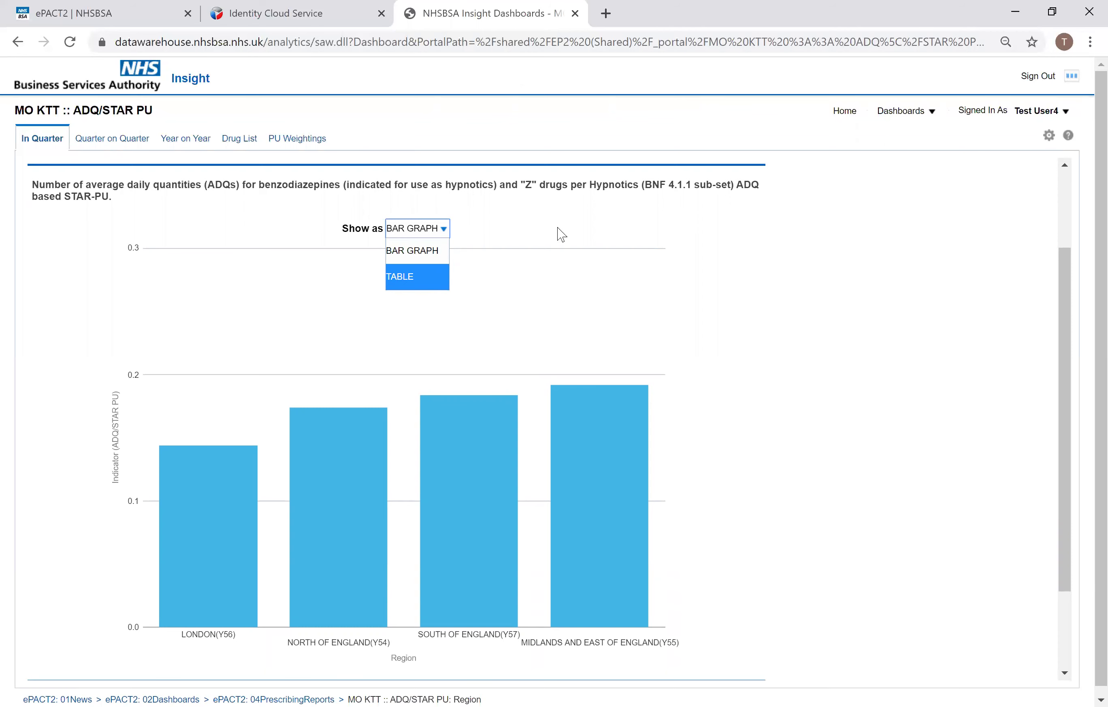
scroll(770, 295, "down", 1)
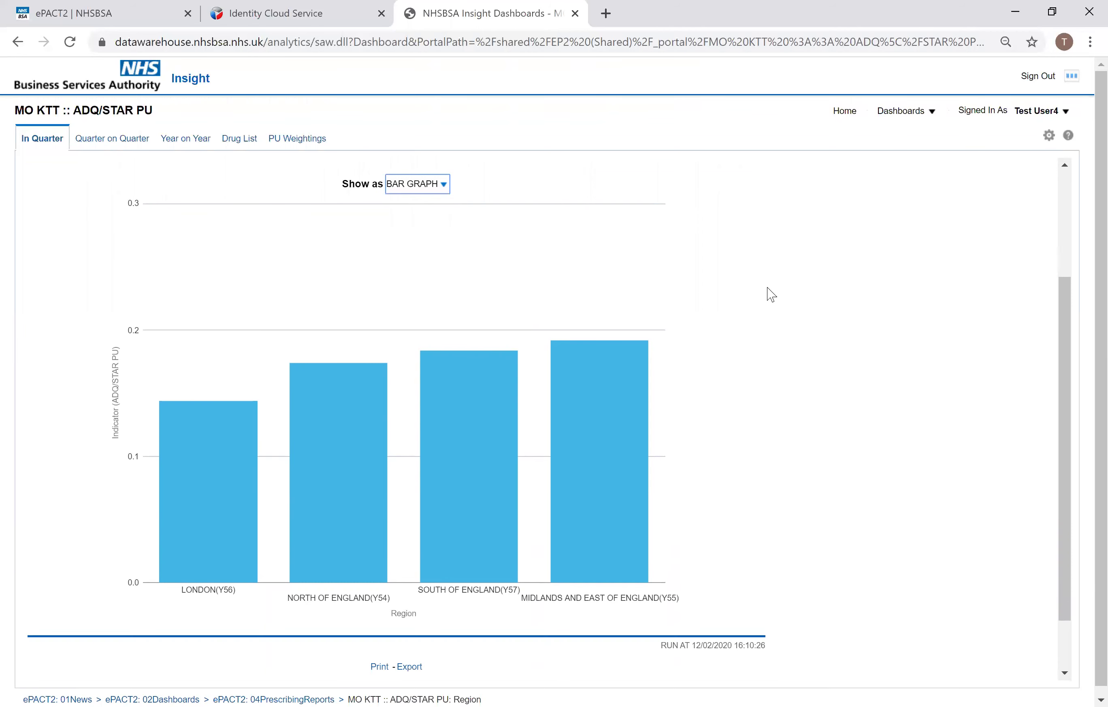
scroll(771, 294, "down", 2)
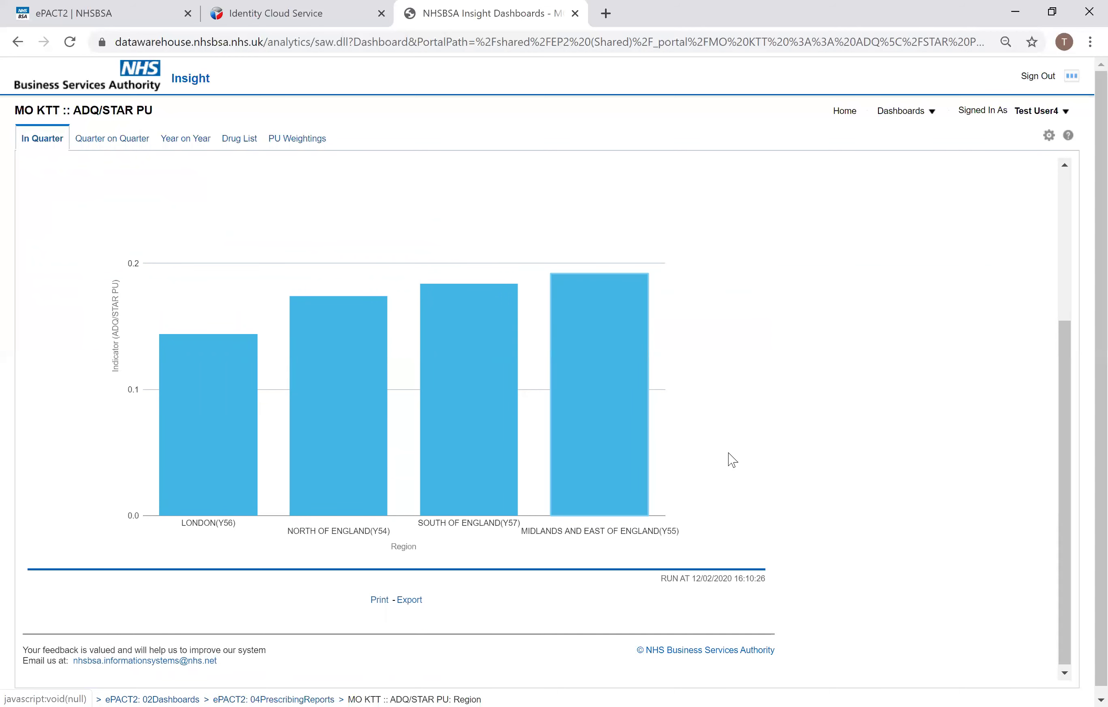
scroll(731, 457, "up", 5)
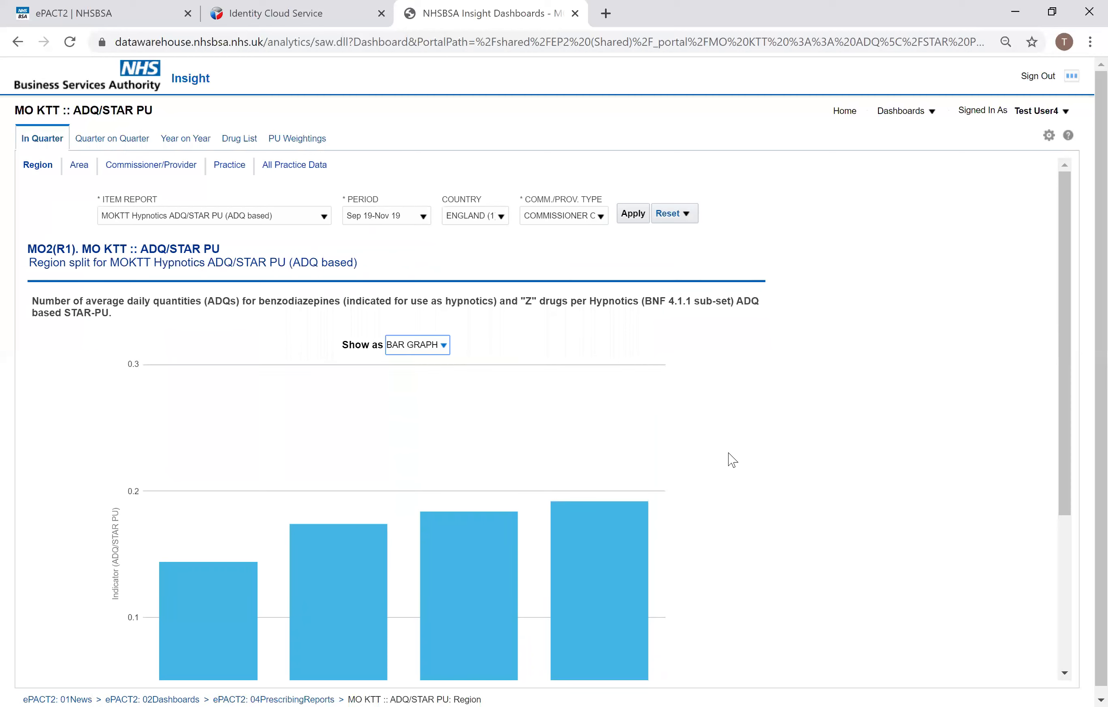
Step: Return to the ePACT2 news page, and open the ePACT2 training page on the NHSBSA website
left_click(70, 685)
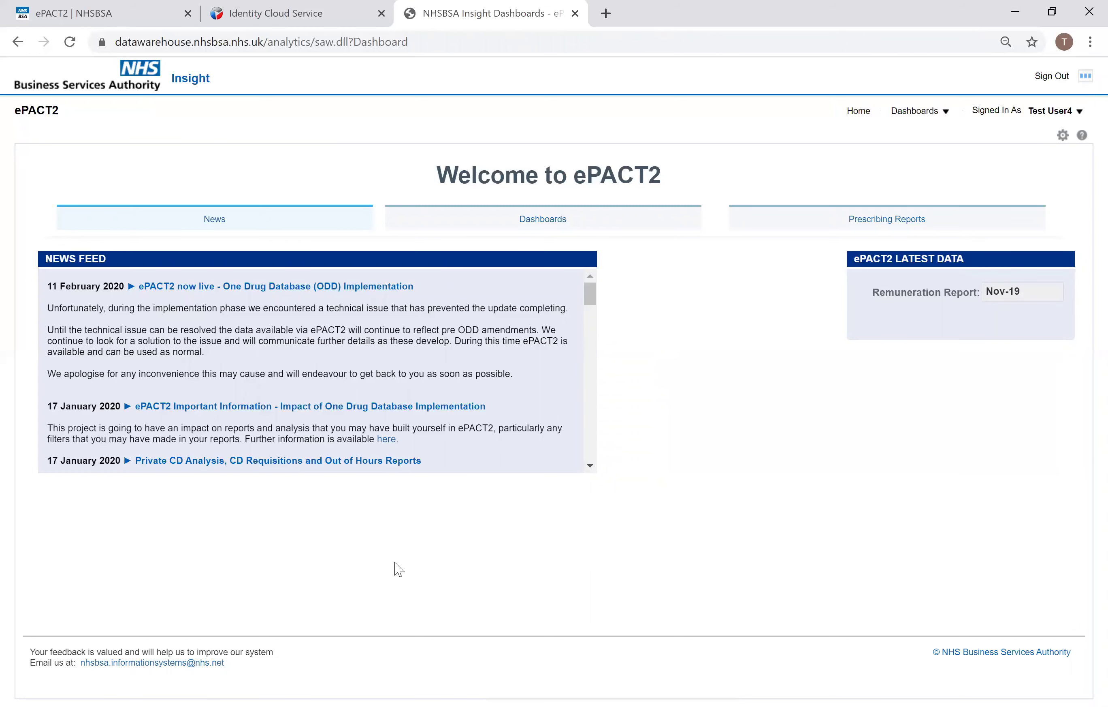
left_click(93, 14)
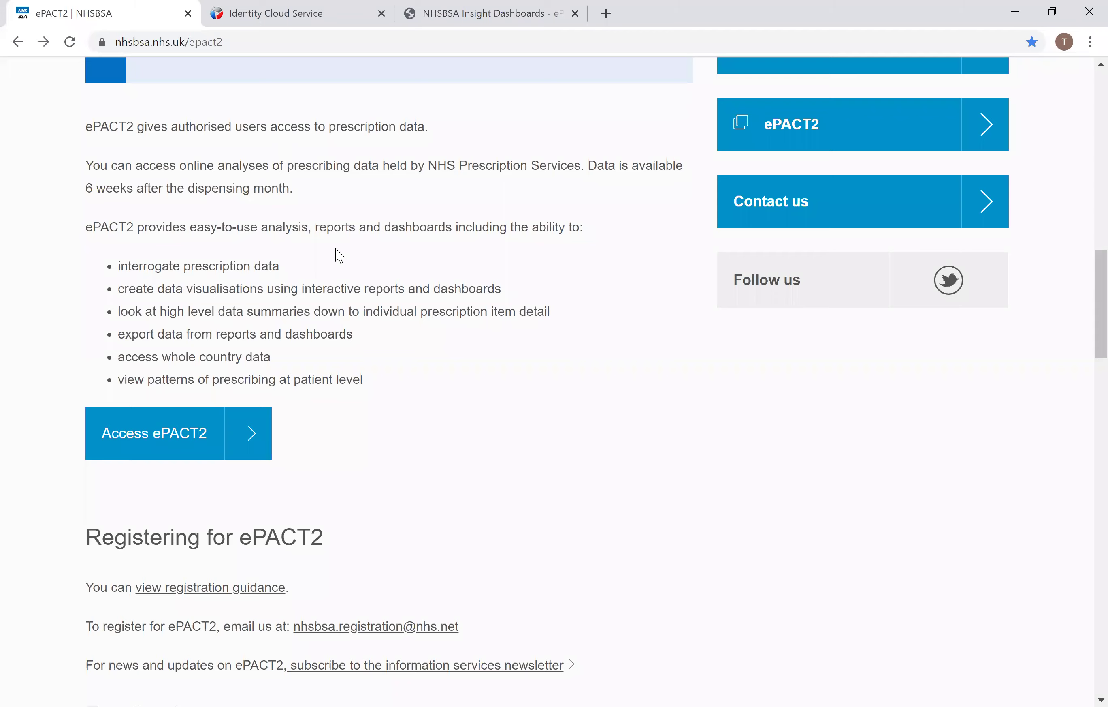
scroll(339, 255, "up", 8)
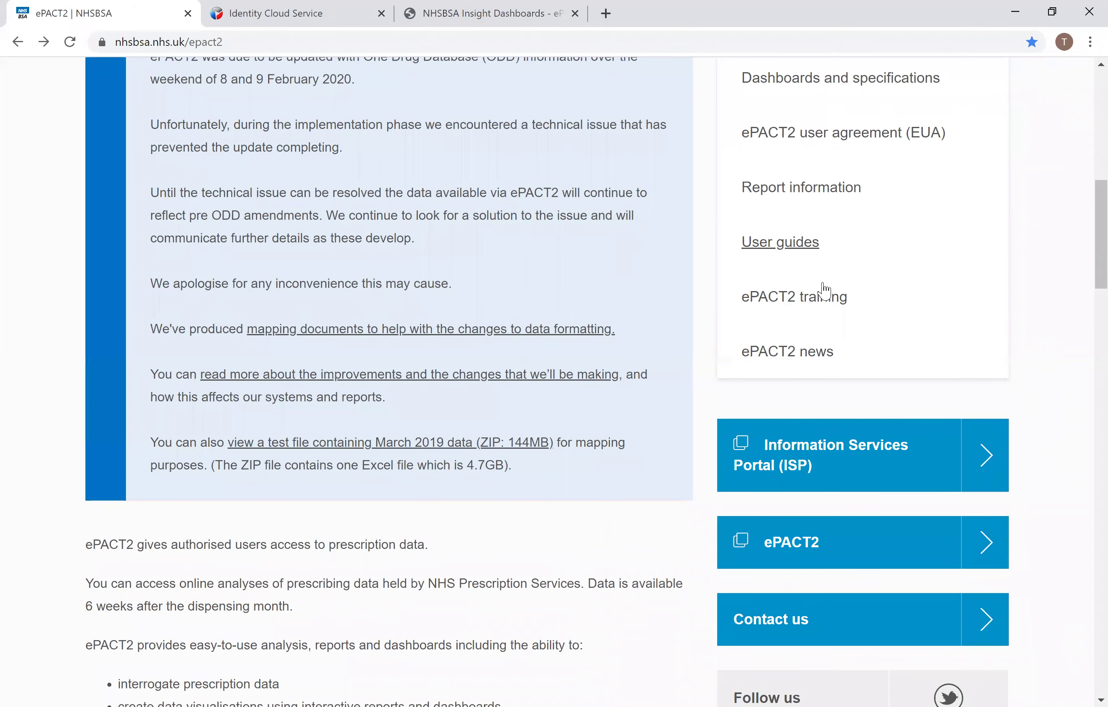
left_click(819, 306)
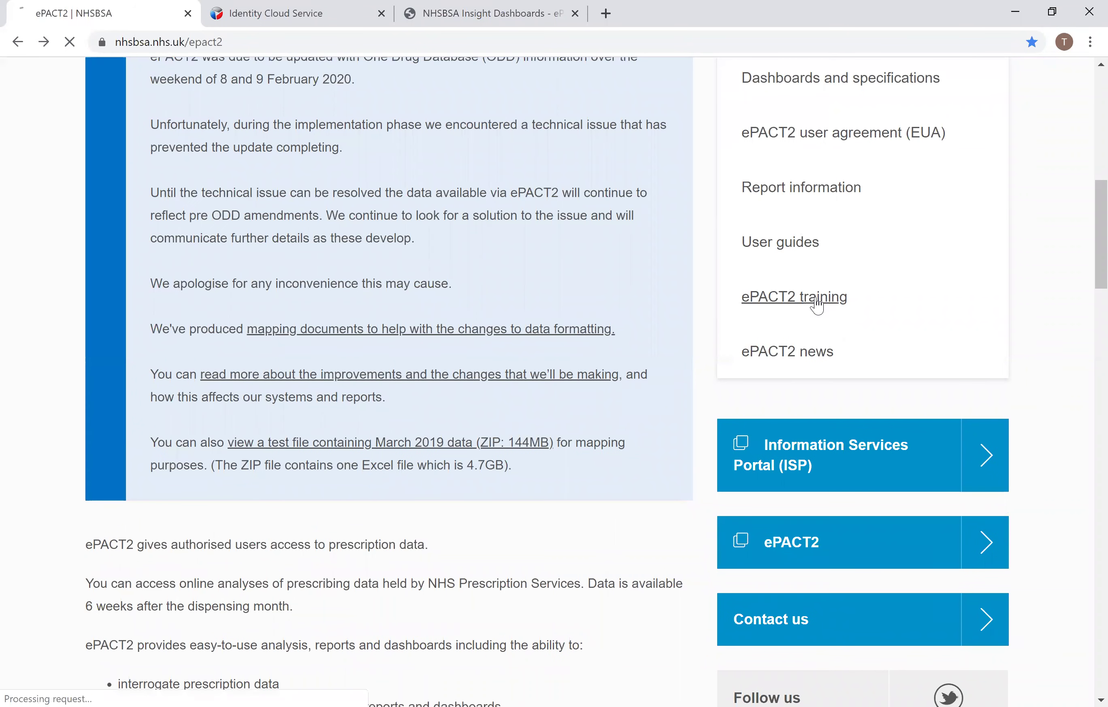